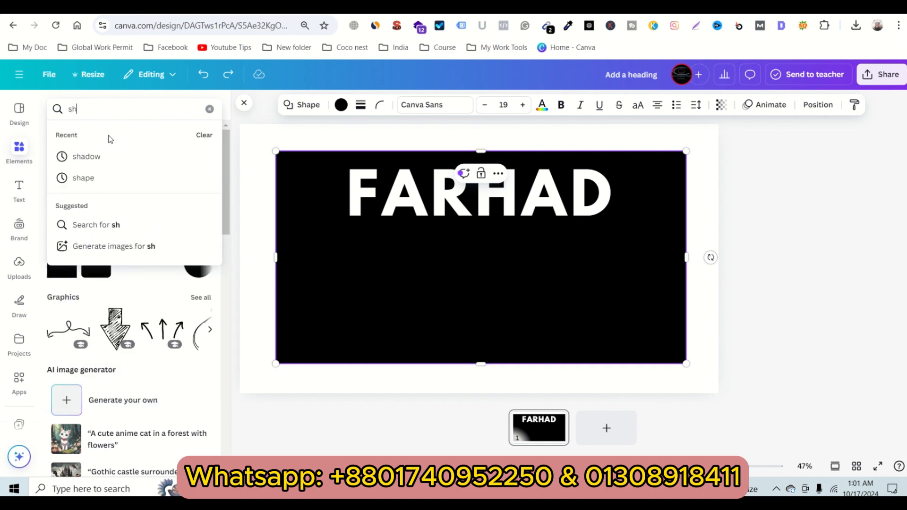
Add a white square from the shape search results and reshape it into a tall, narrow bar below the heading's first letter.
key(Return)
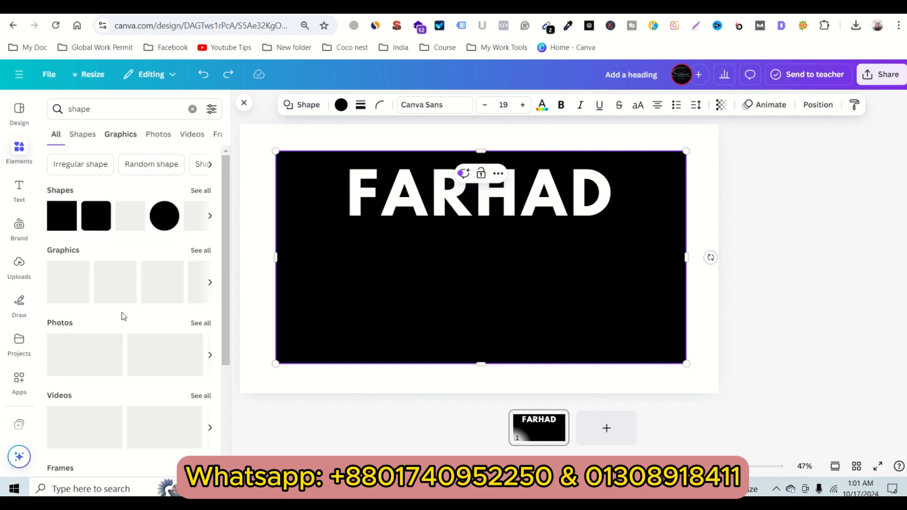
click(62, 224)
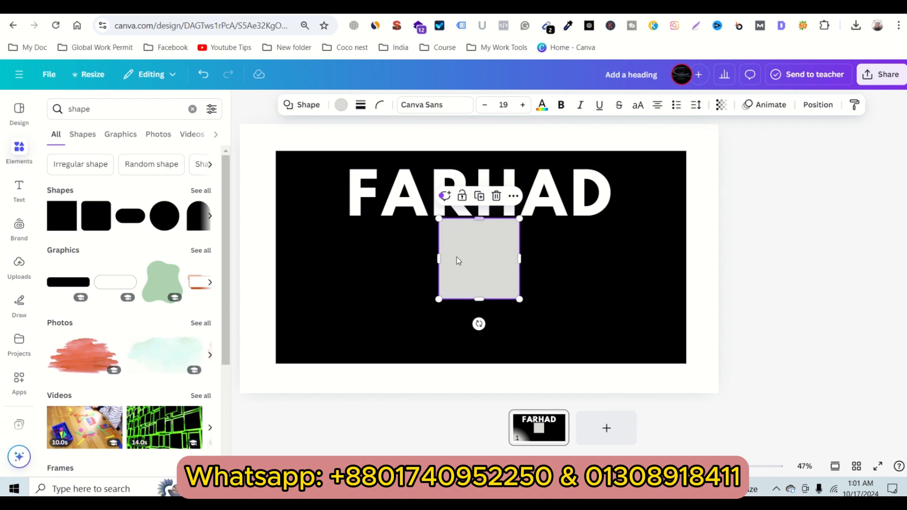
drag(478, 217, 369, 253)
click(338, 106)
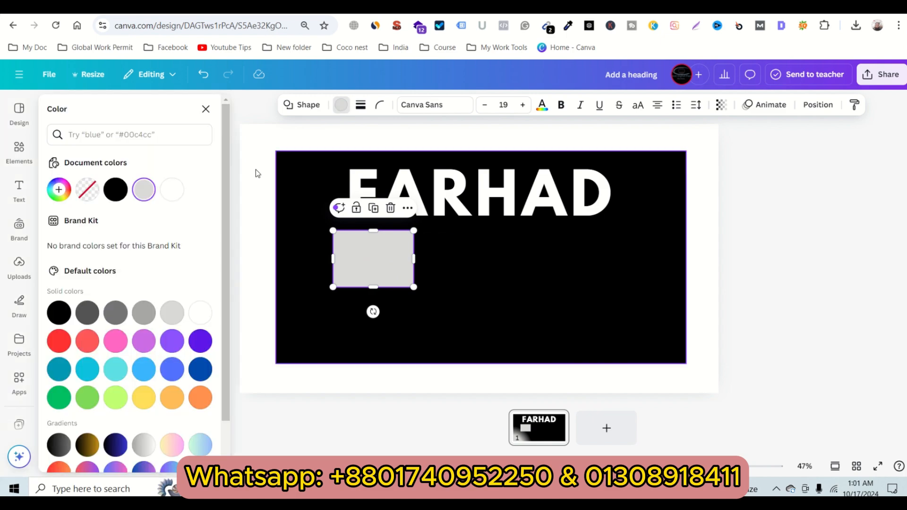
click(171, 190)
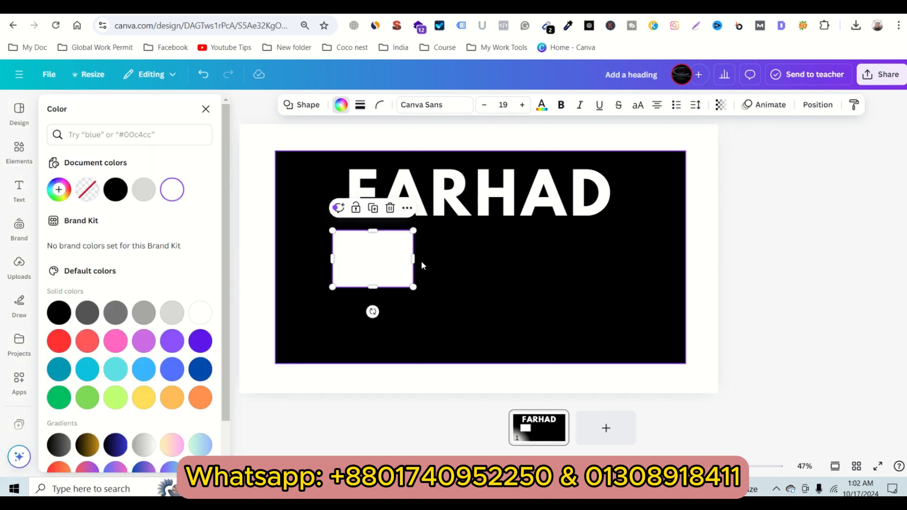
drag(413, 259, 360, 363)
mouse_move(378, 16)
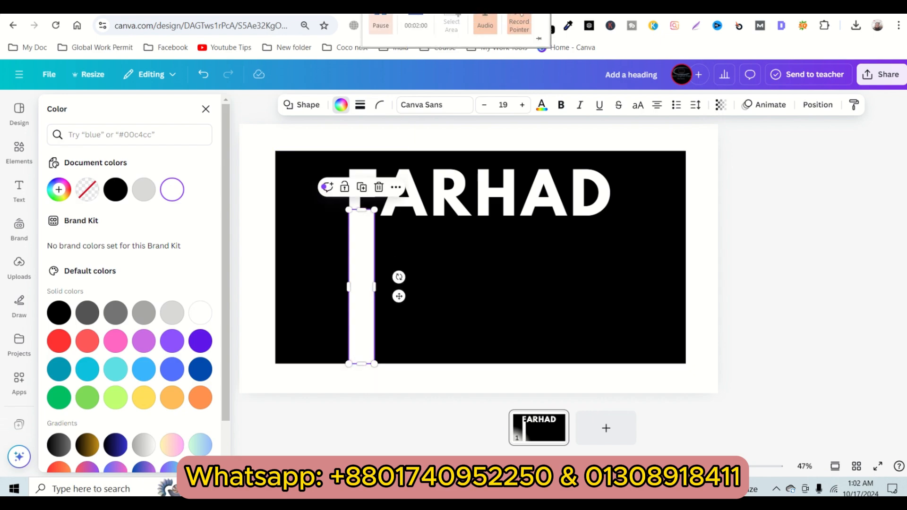
Enlarge the heading text and re-centre it near the upper edge of the black rectangle.
click(606, 231)
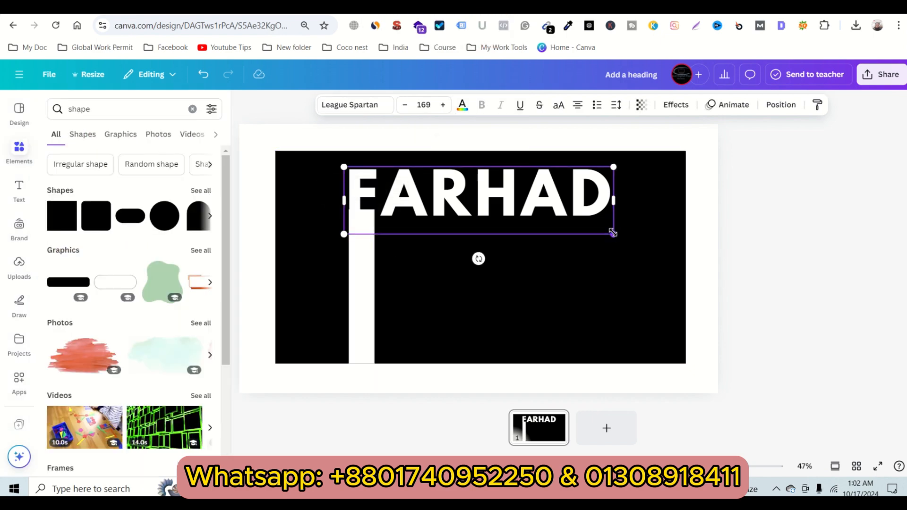
drag(622, 236, 664, 253)
drag(610, 218, 586, 215)
Align the white bar under the heading's first letter and shorten it to end just above the black rectangle's lower edge.
drag(361, 299, 333, 295)
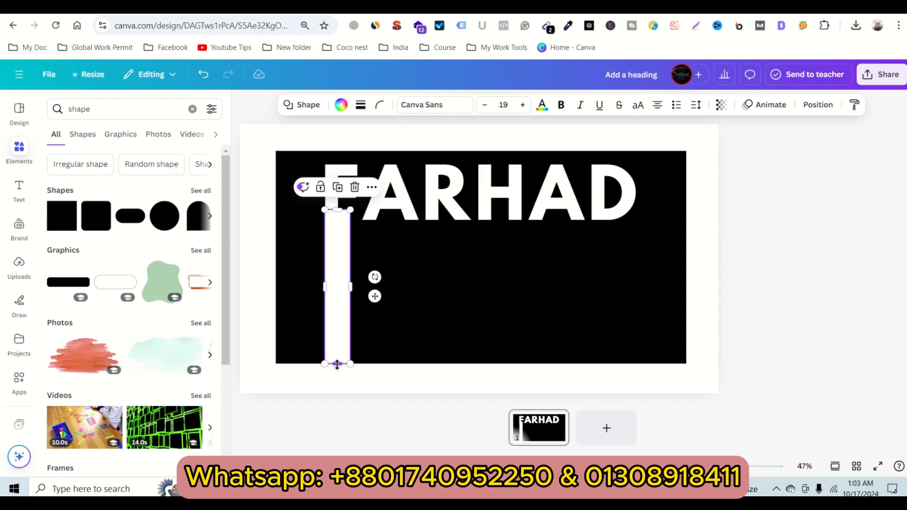
drag(337, 364, 338, 352)
mouse_move(345, 265)
mouse_down()
mouse_move(344, 273)
mouse_move(346, 264)
mouse_up()
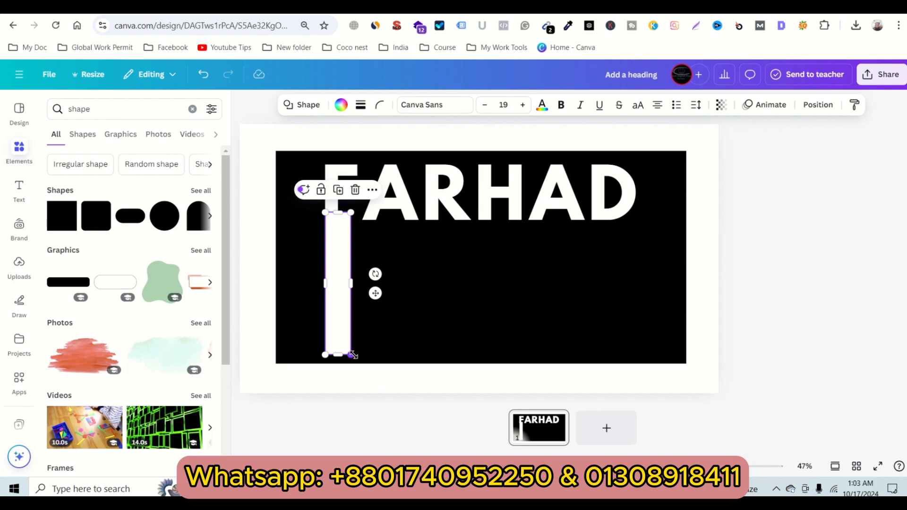
Widen the first bar slightly, then duplicate it and fit the copy to the width of the second letter.
drag(354, 281, 419, 289)
key(ctrl+d)
click(380, 283)
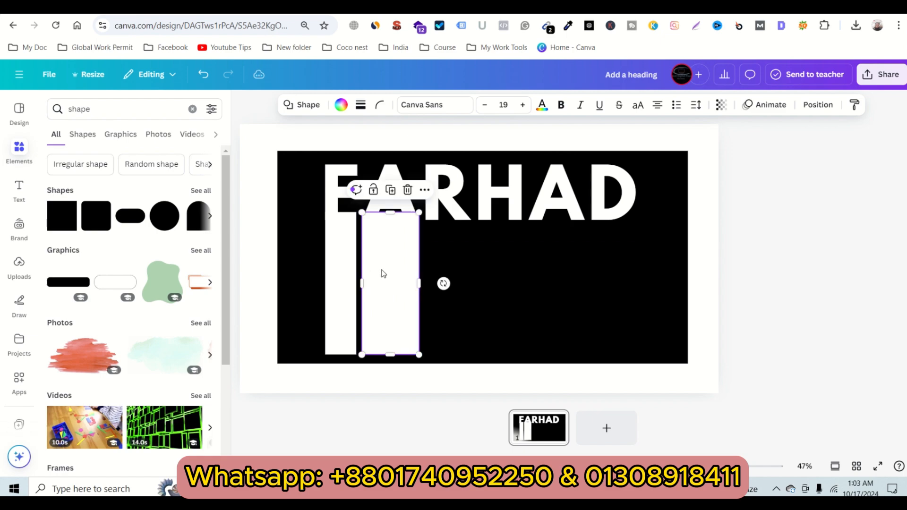
Duplicate the first bar, place the copy beside the second bar and fit it to the third letter's width.
click(338, 256)
click(342, 191)
drag(355, 265, 471, 285)
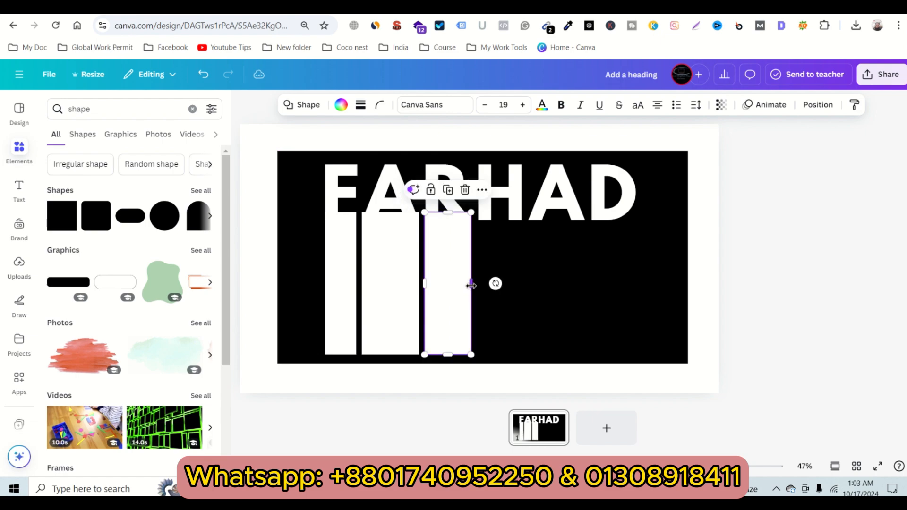
Duplicate the third bar and position the copy under the fourth letter, leaving a narrow gap.
click(345, 241)
click(341, 264)
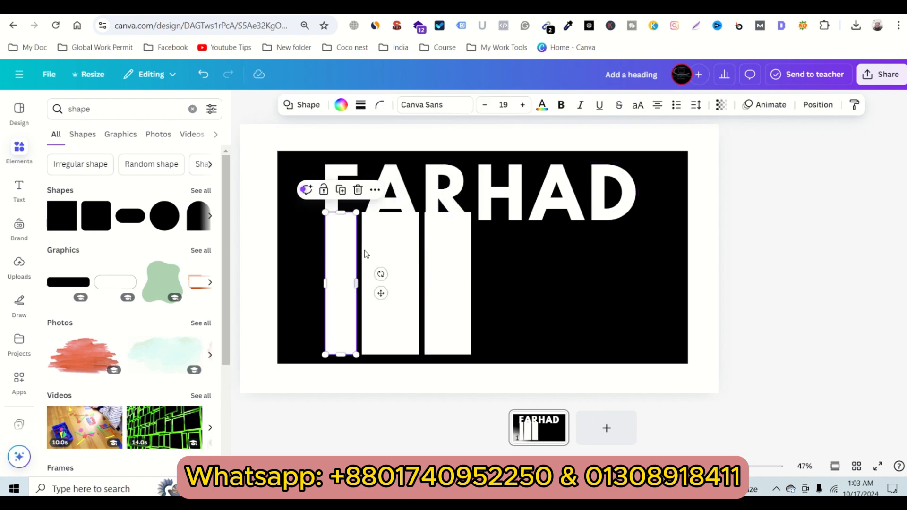
click(449, 292)
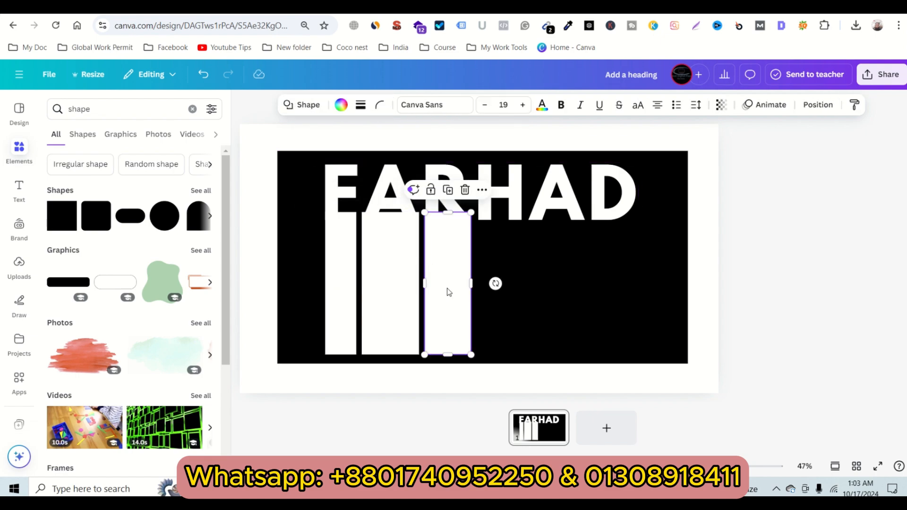
click(447, 191)
drag(447, 296, 496, 289)
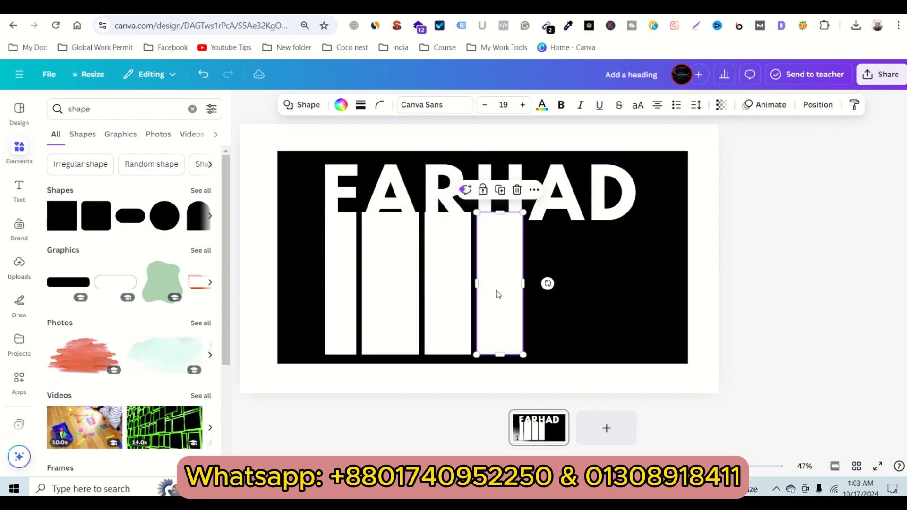
Add two more duplicate bars under the fifth and sixth letters, widening the fifth to match its letter.
click(499, 191)
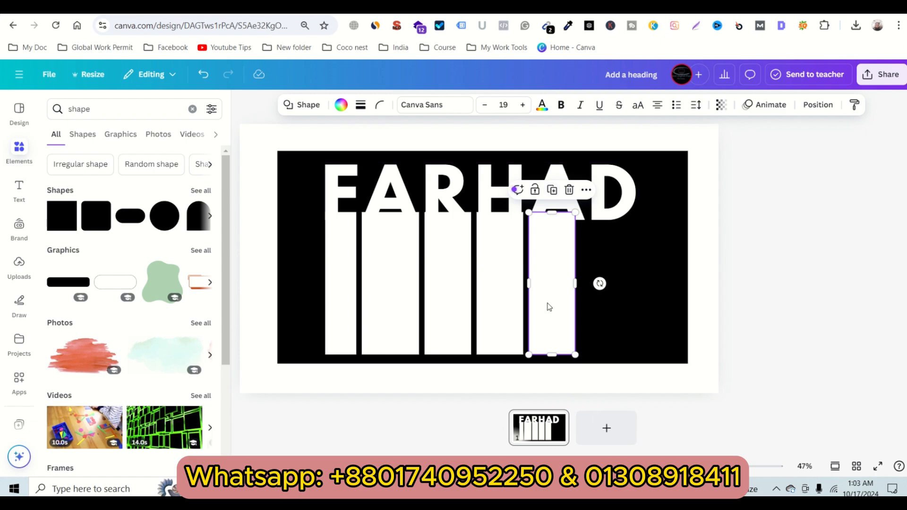
drag(547, 303, 624, 273)
click(569, 290)
click(558, 190)
click(652, 260)
click(619, 269)
click(651, 279)
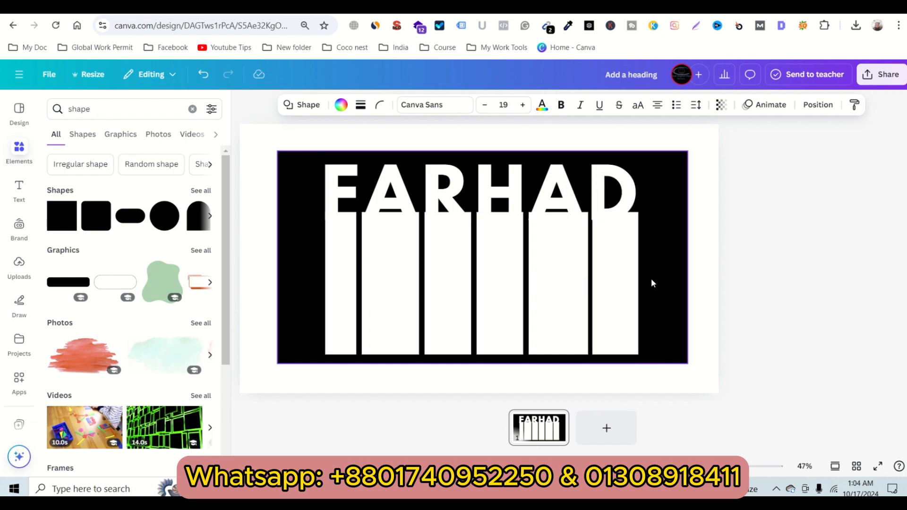
Select all six white bars together and move them down slightly to meet the base of the heading letters.
click(623, 266)
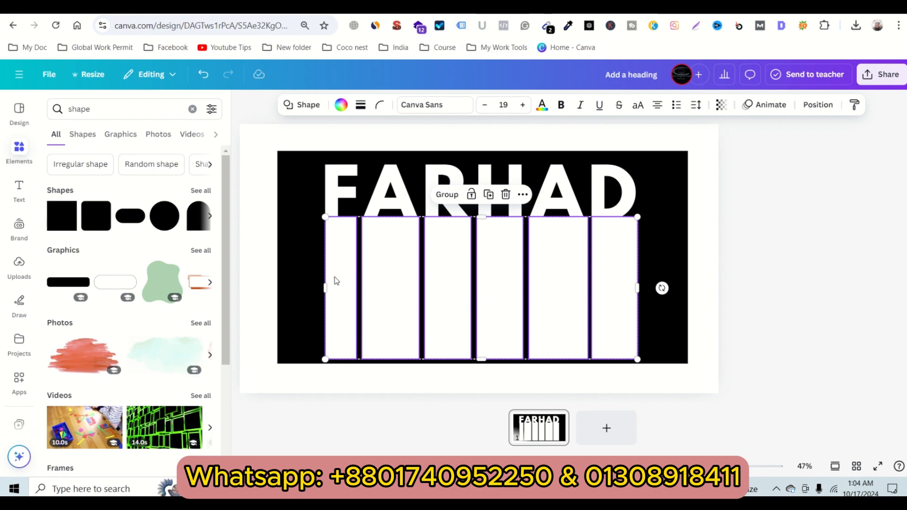
click(311, 270)
click(405, 290)
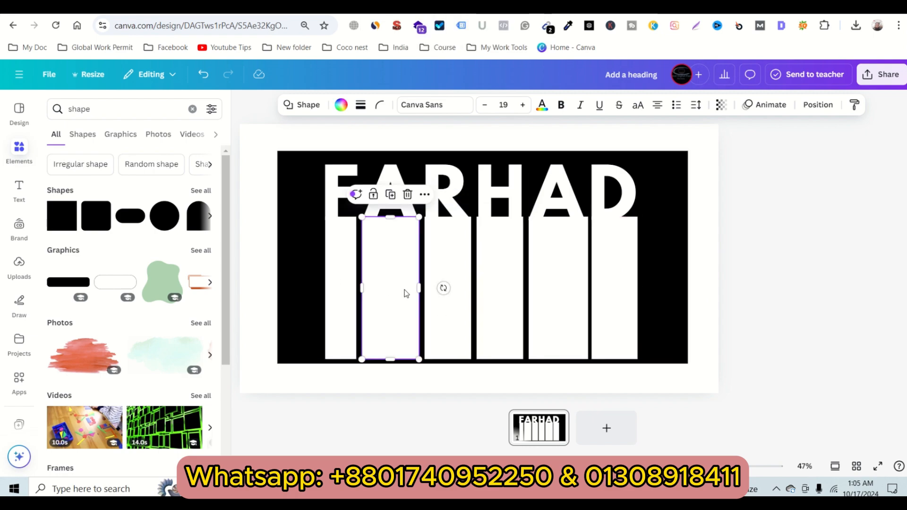
Add a circle shape to the design and fill it with black.
click(164, 223)
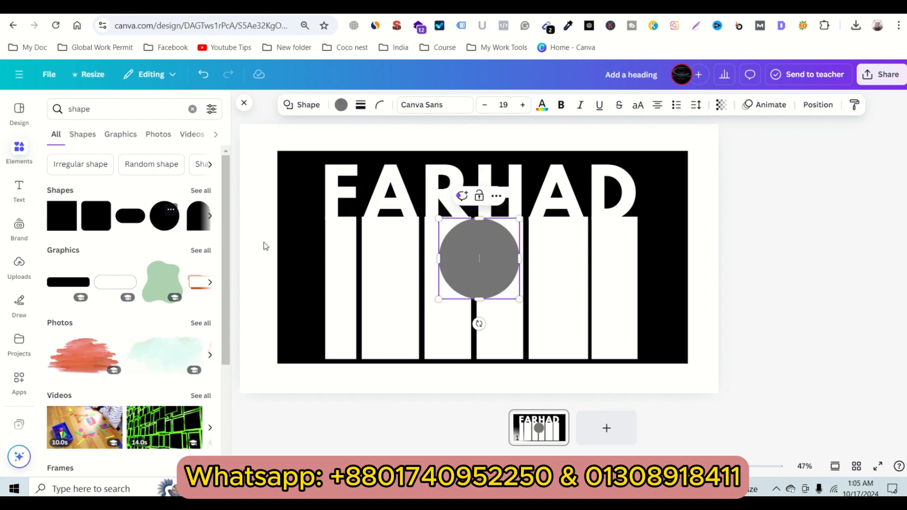
click(341, 104)
click(58, 313)
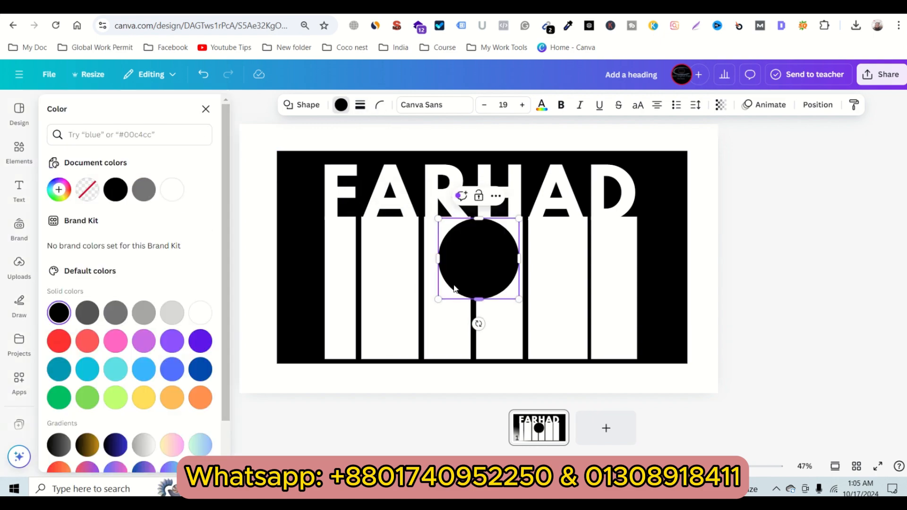
click(746, 270)
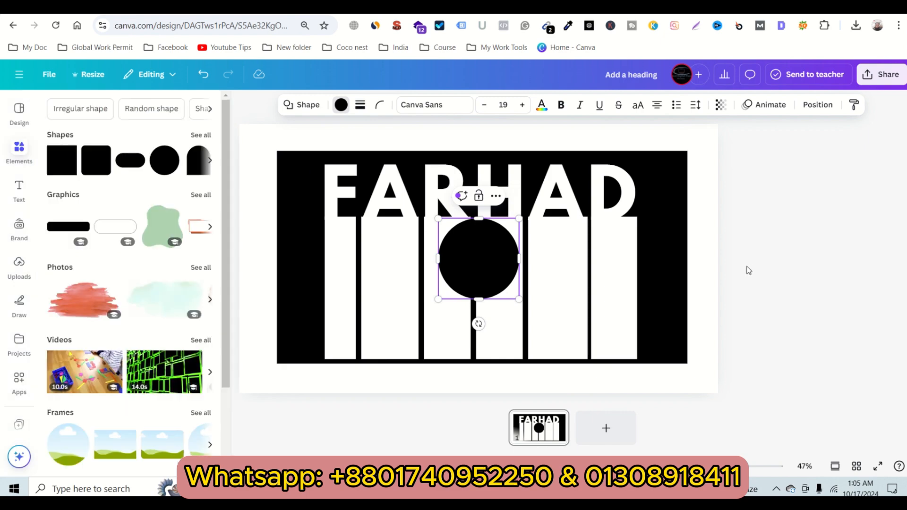
click(715, 268)
Stretch the black circle into a wide ellipse and position it across the lower ends of all six bars.
drag(495, 279, 377, 327)
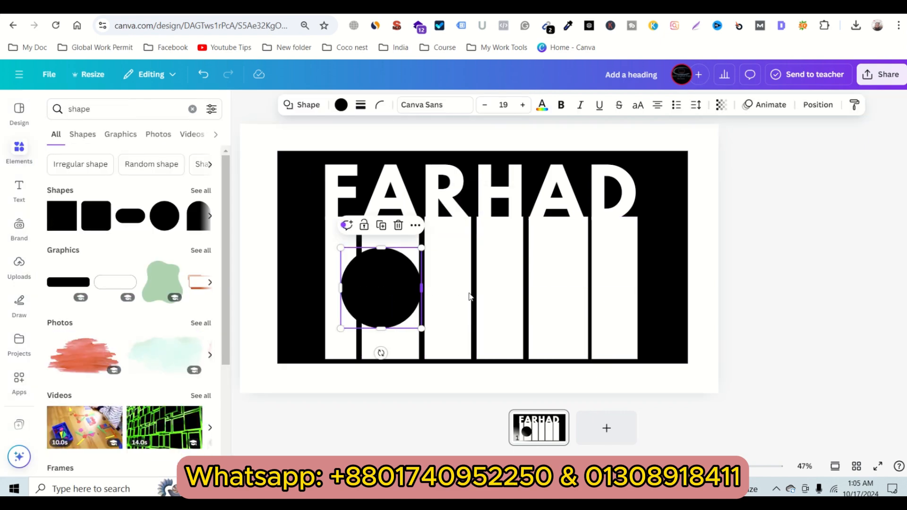
drag(421, 288, 656, 288)
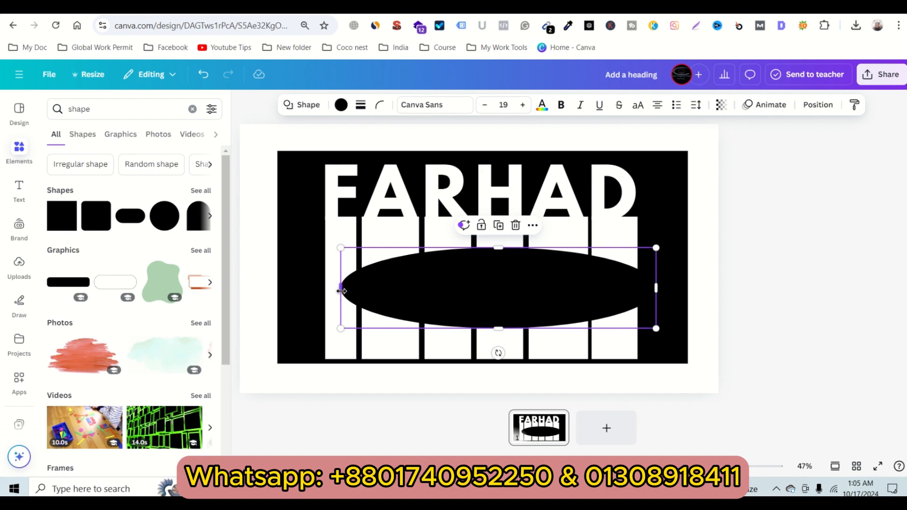
drag(341, 291, 334, 289)
drag(543, 283, 512, 351)
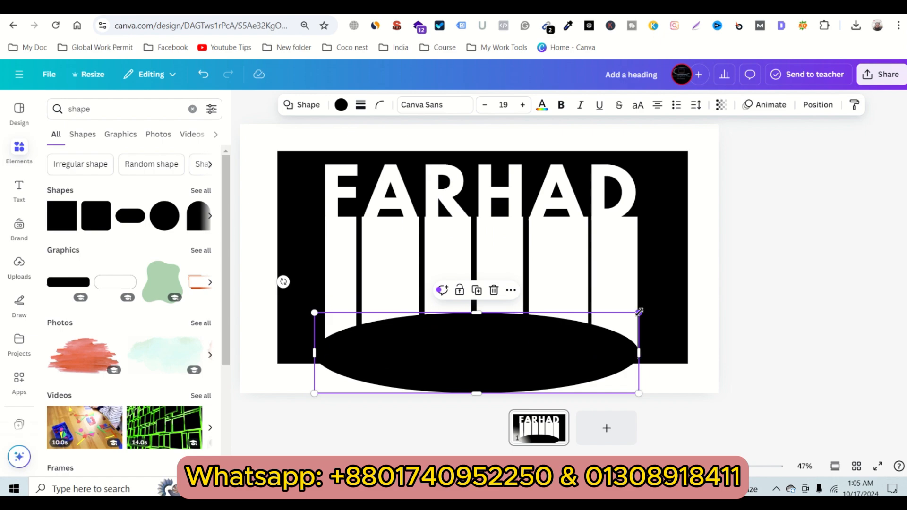
drag(639, 312, 651, 309)
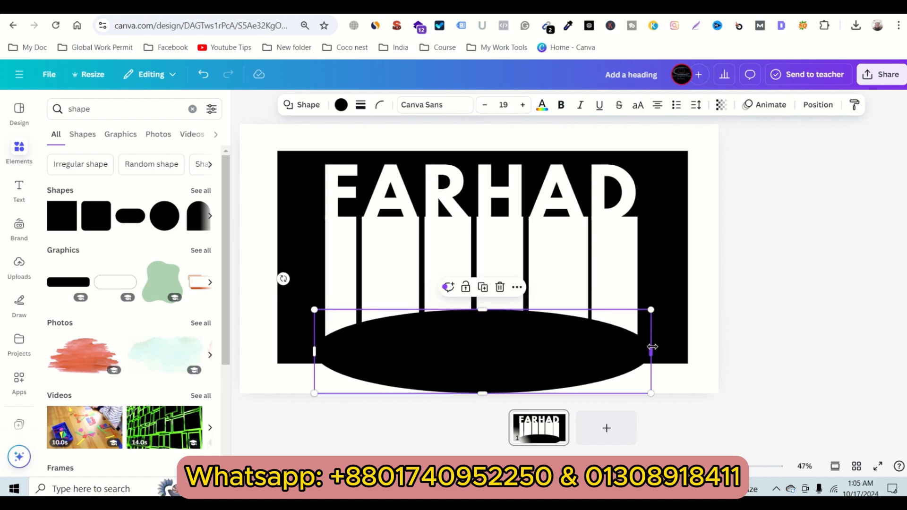
drag(652, 347, 621, 348)
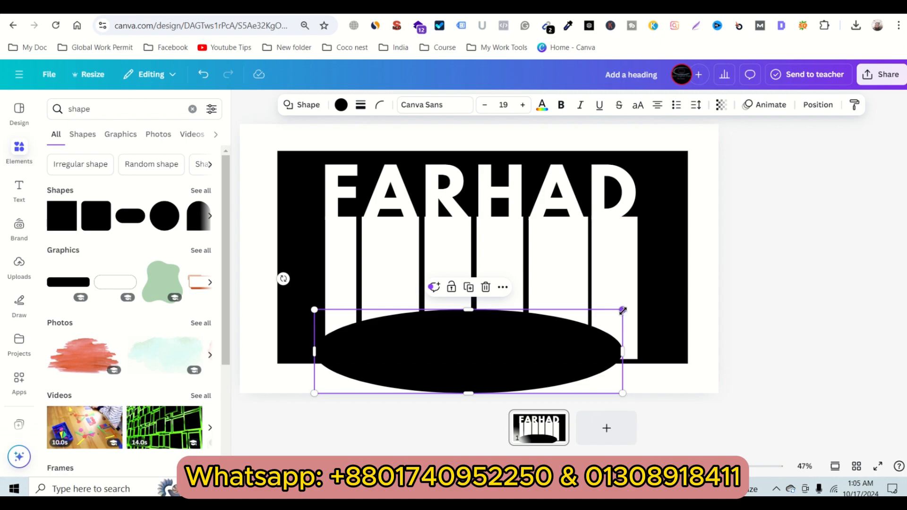
drag(623, 309, 643, 299)
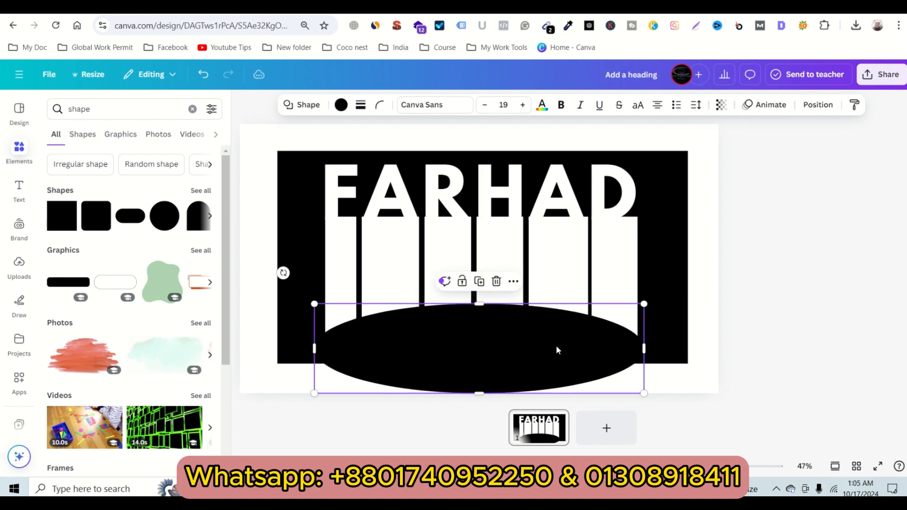
Lower the ellipse slightly so its upper edge trims the bars in a curve, undoing the attempted height change.
mouse_move(506, 353)
mouse_down()
mouse_move(523, 364)
mouse_move(509, 363)
mouse_up()
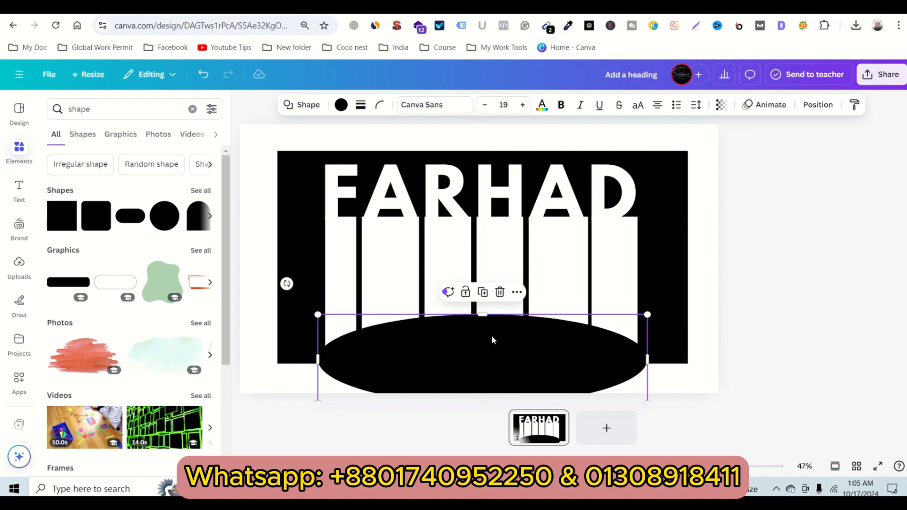
drag(479, 315, 487, 333)
key(ctrl+z)
key(ctrl+z)
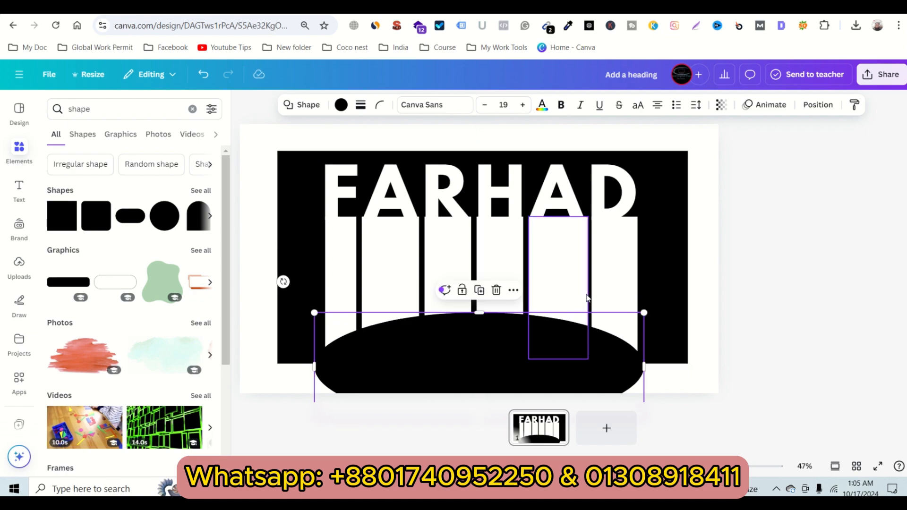
click(772, 199)
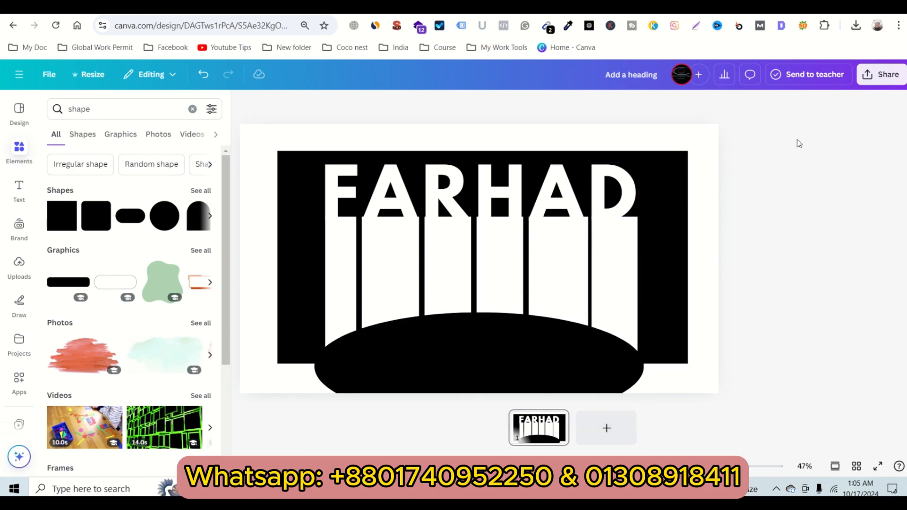
Download the design as a PNG at 1,920 × 1,080 px.
click(886, 81)
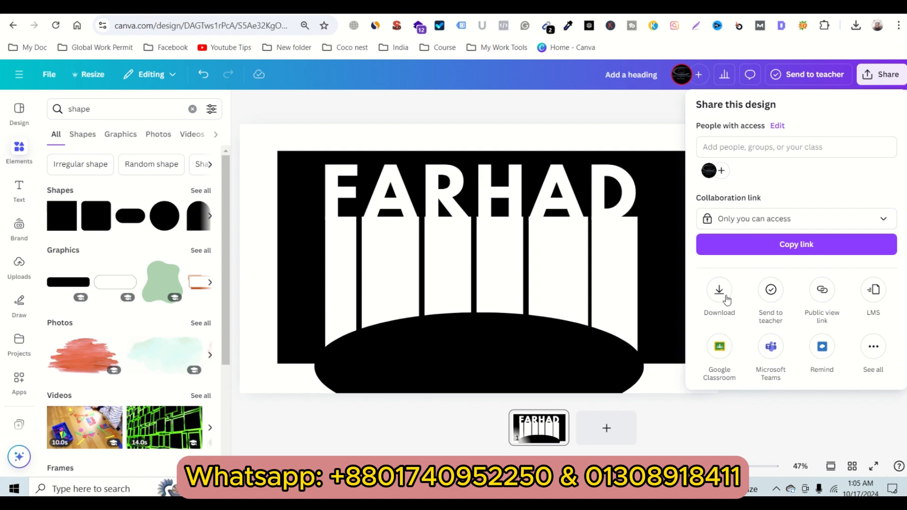
click(718, 289)
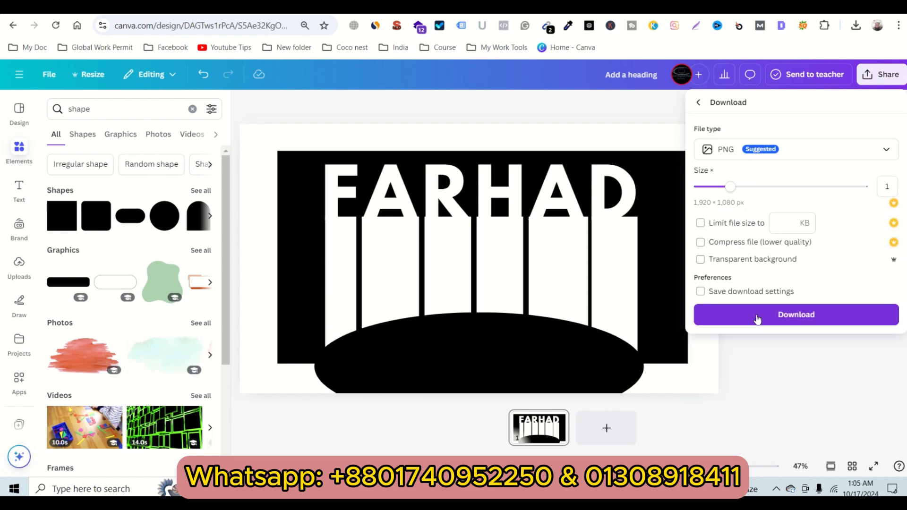
click(757, 317)
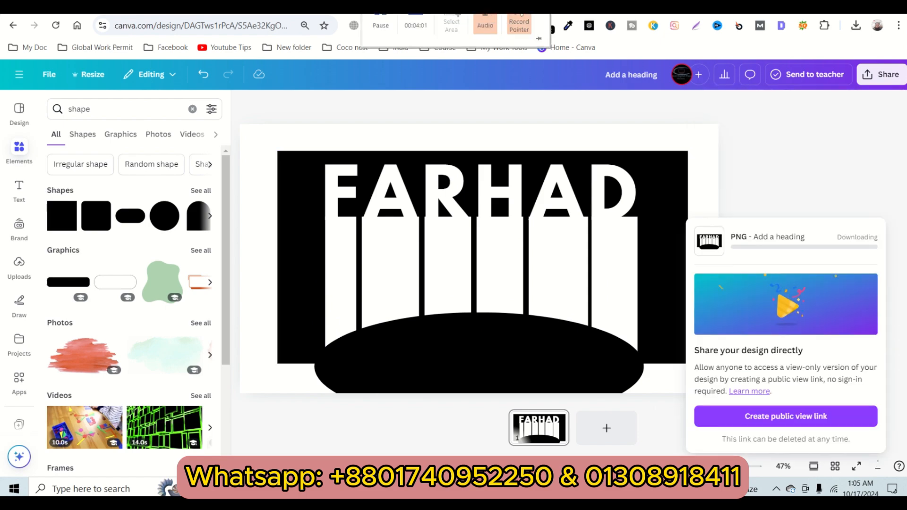
Add a blank second page and upload the downloaded name PNG to the image uploads.
click(610, 432)
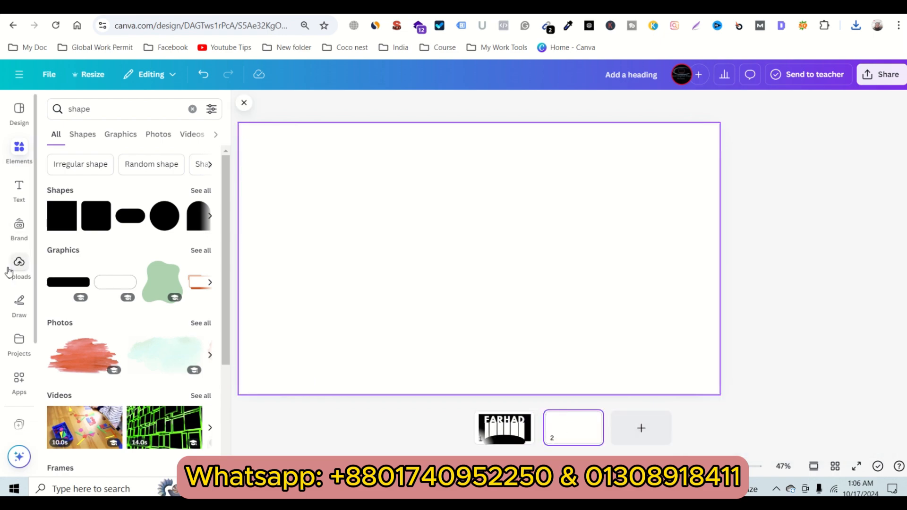
click(21, 280)
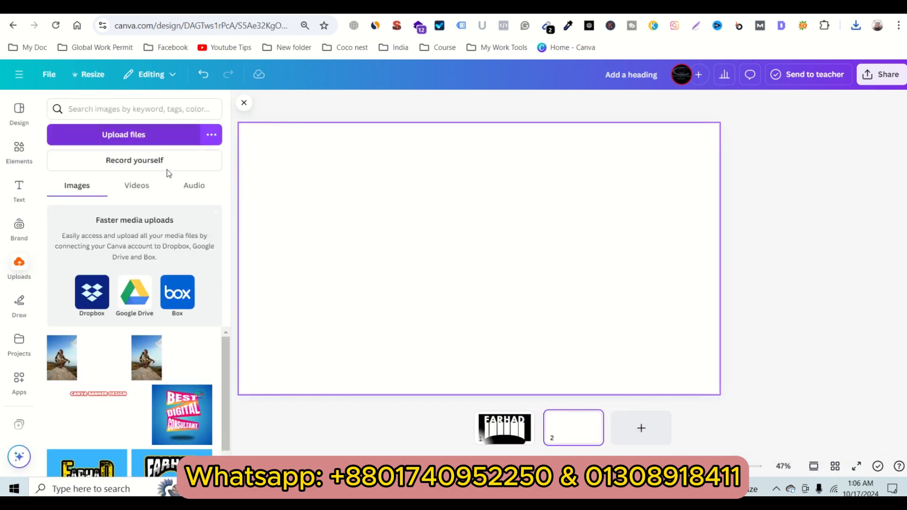
click(142, 135)
key(Escape)
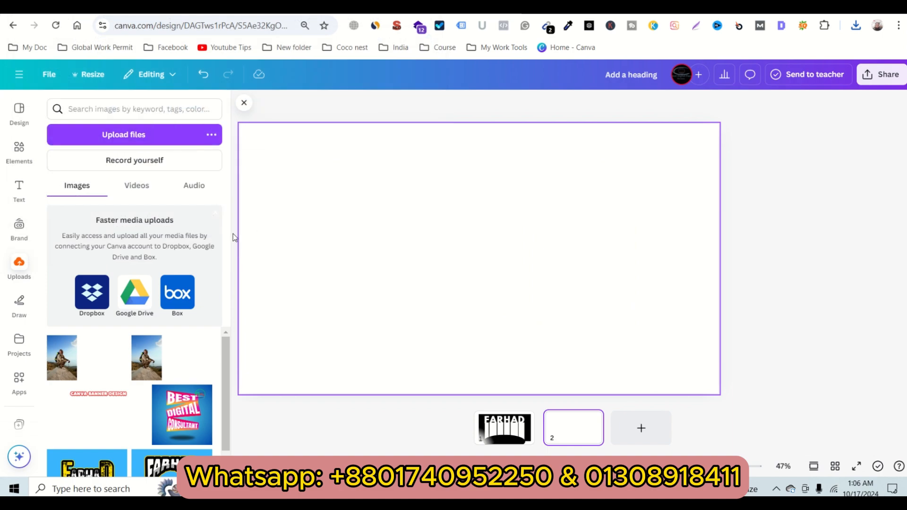
Search the elements for "sunset" photos and add the beach sunset with breaking waves to page 2.
click(17, 150)
click(103, 110)
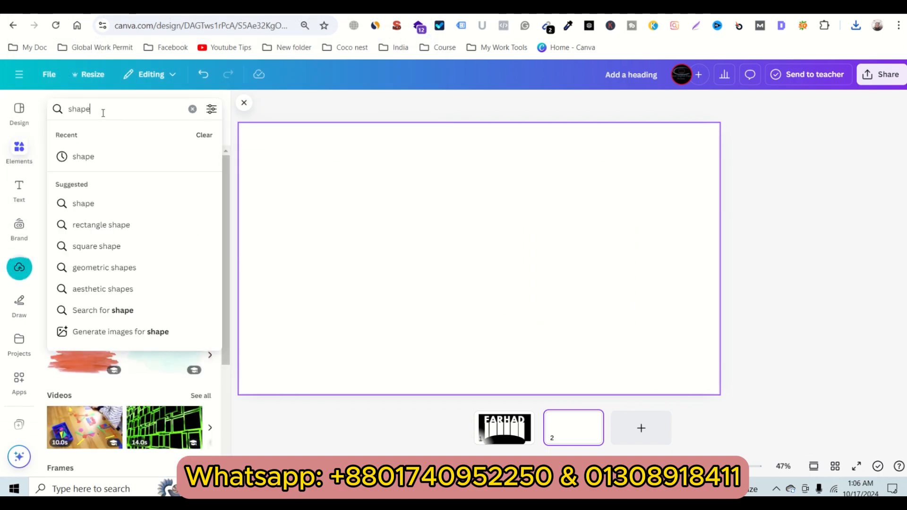
text(sunset)
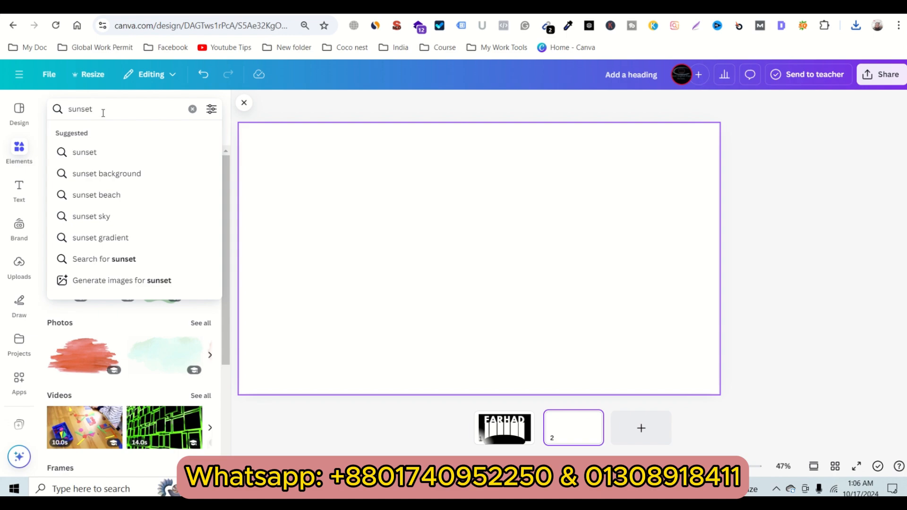
key(Return)
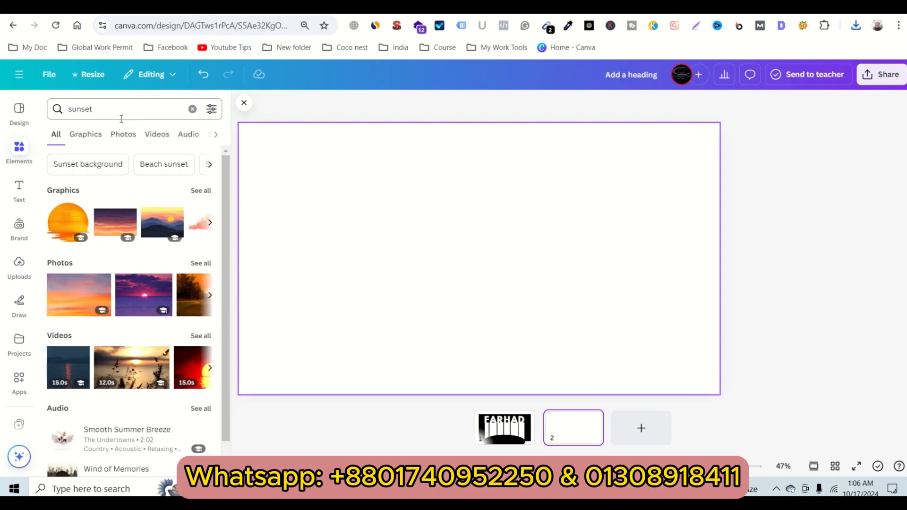
click(122, 135)
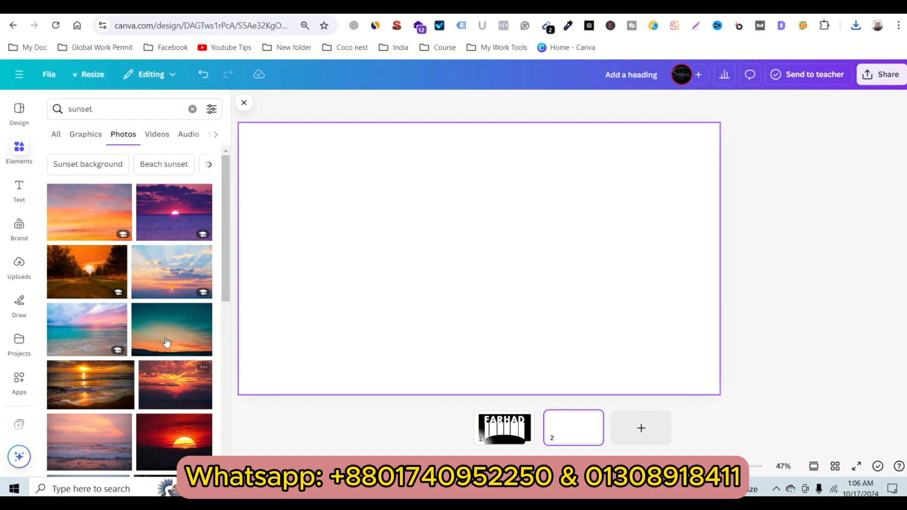
scroll(166, 342, down, 1)
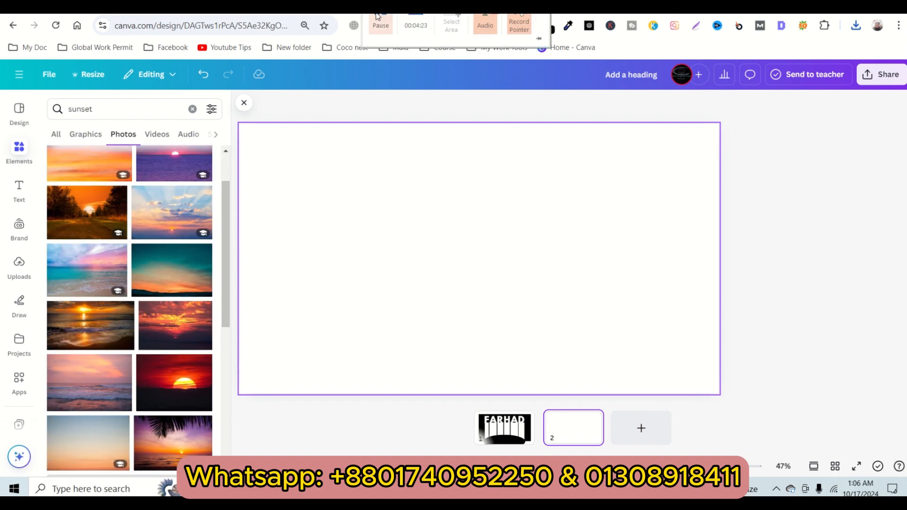
click(96, 324)
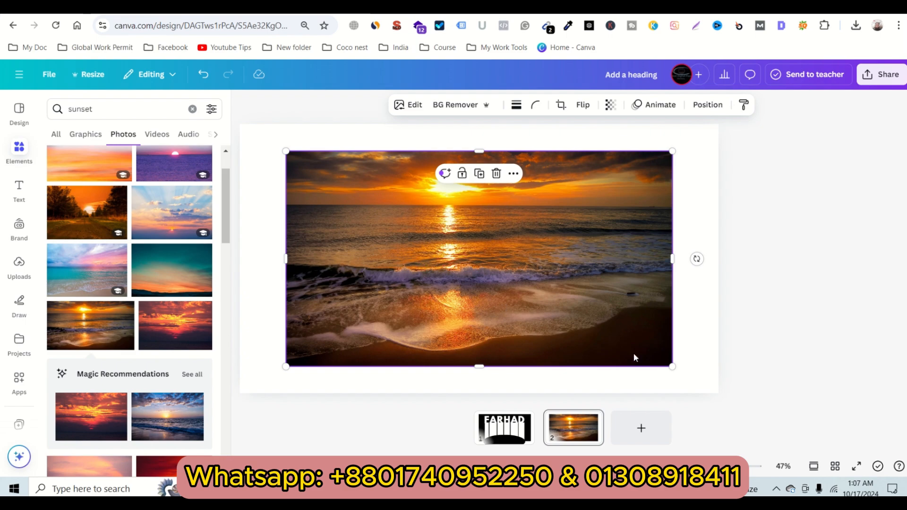
Enlarge the sunset photo at opposite corners so it fills most of the page with a narrow margin.
drag(668, 365, 702, 383)
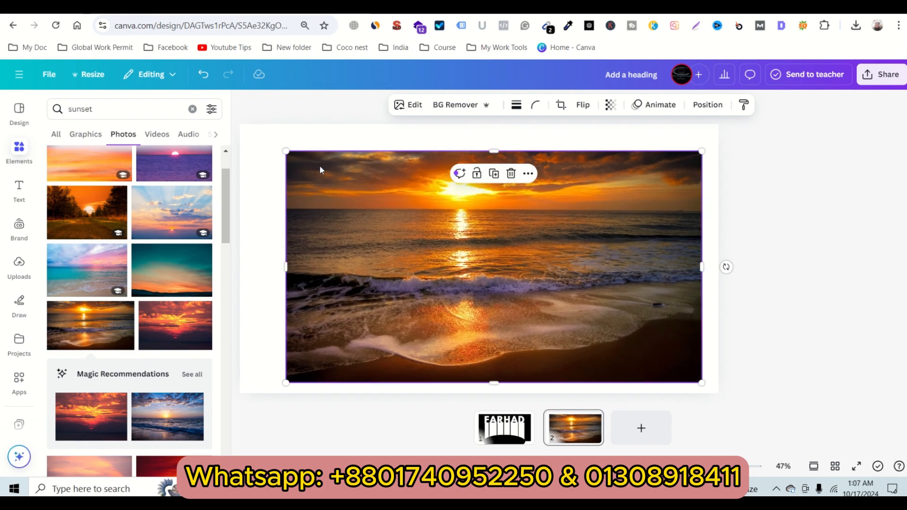
drag(286, 152, 260, 137)
click(773, 214)
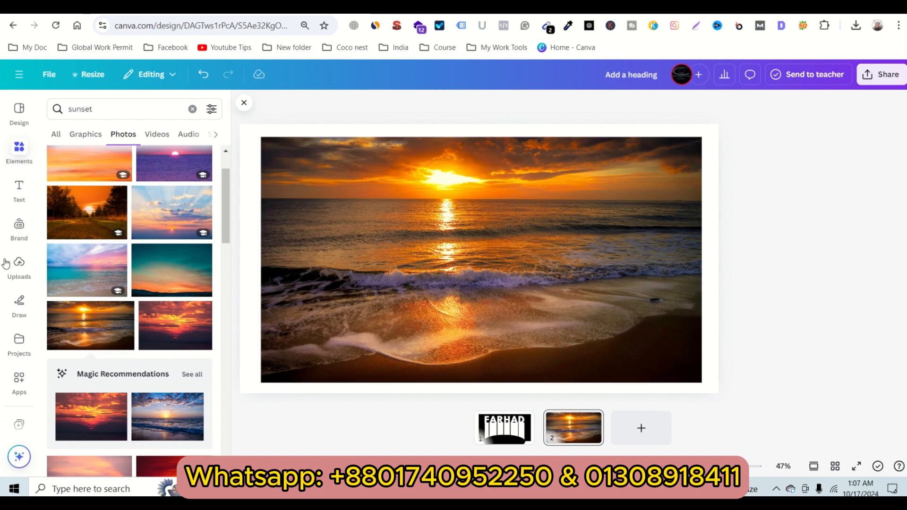
Place the uploaded name image on page 2 and enlarge it to cover the whole sunset photo.
click(20, 269)
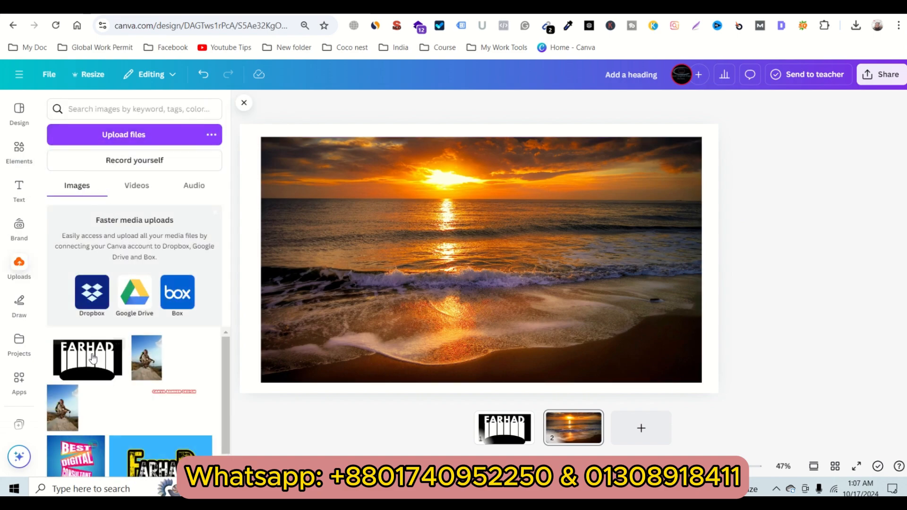
click(88, 356)
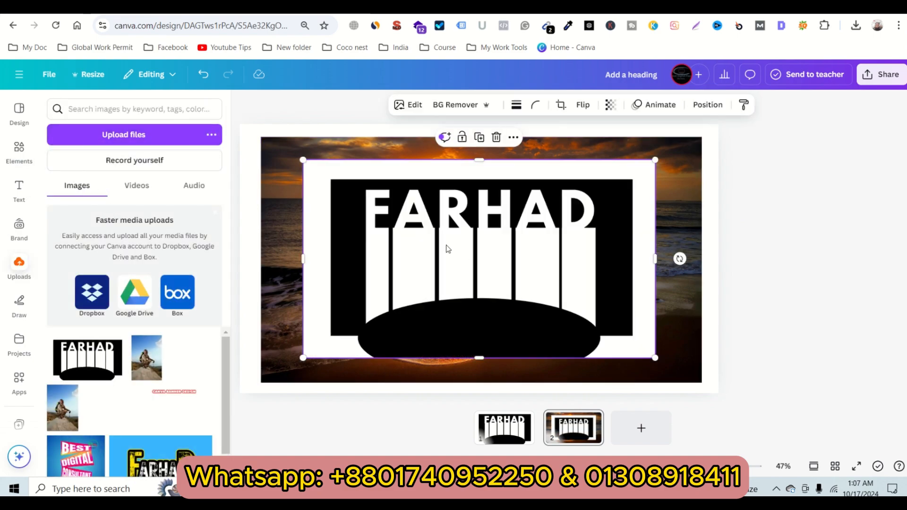
drag(304, 160, 261, 136)
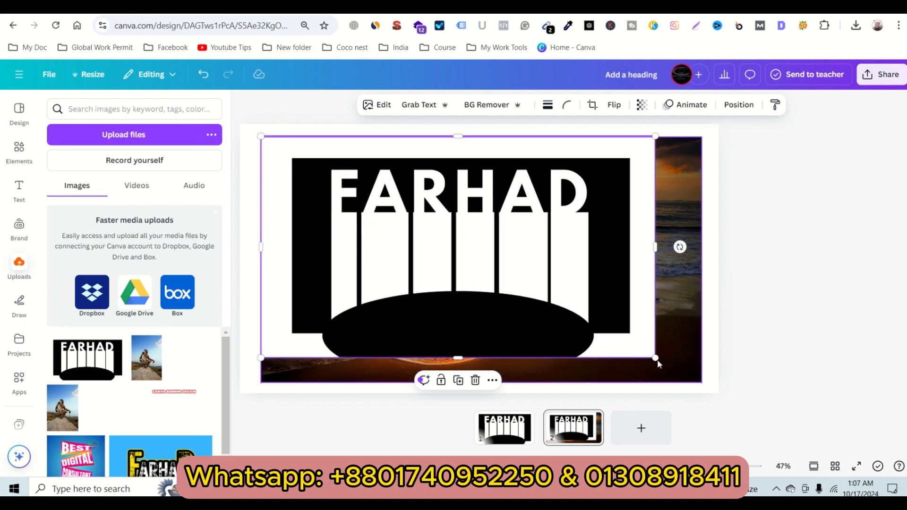
drag(656, 359, 702, 383)
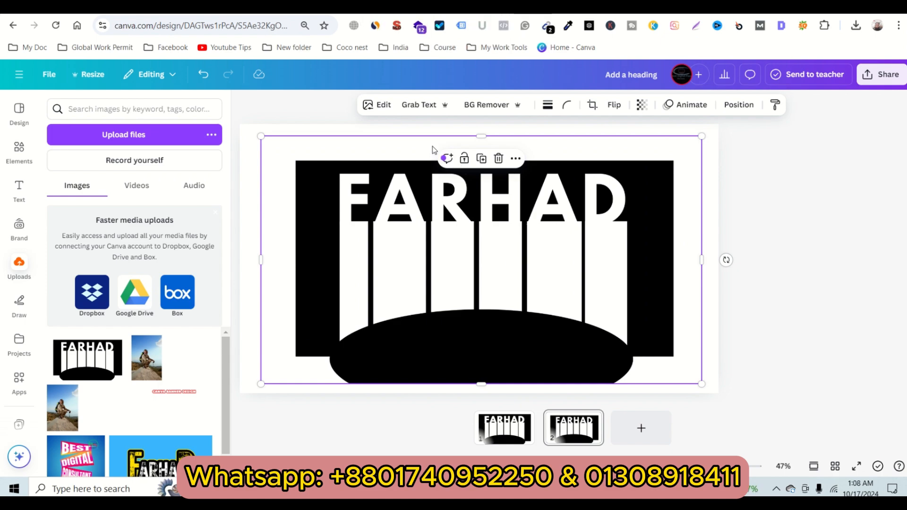
Remove the background of the name image with BG Remover.
click(377, 105)
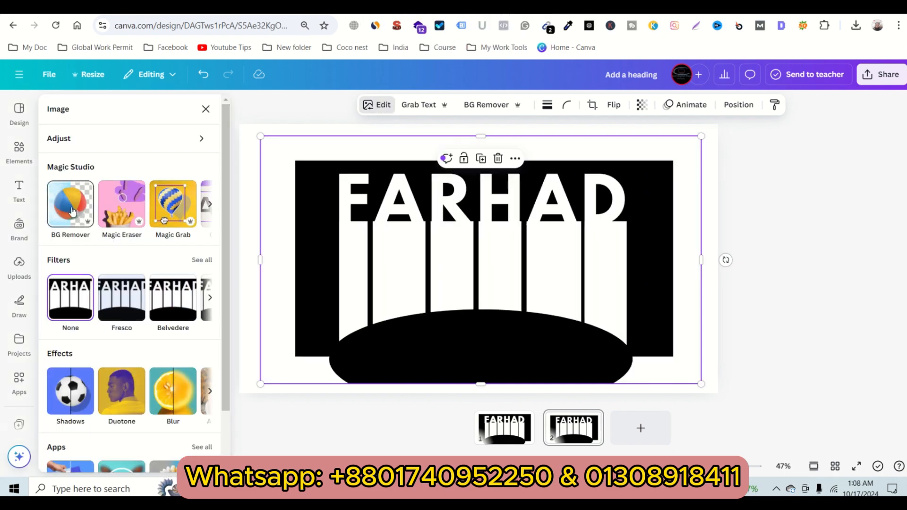
click(72, 211)
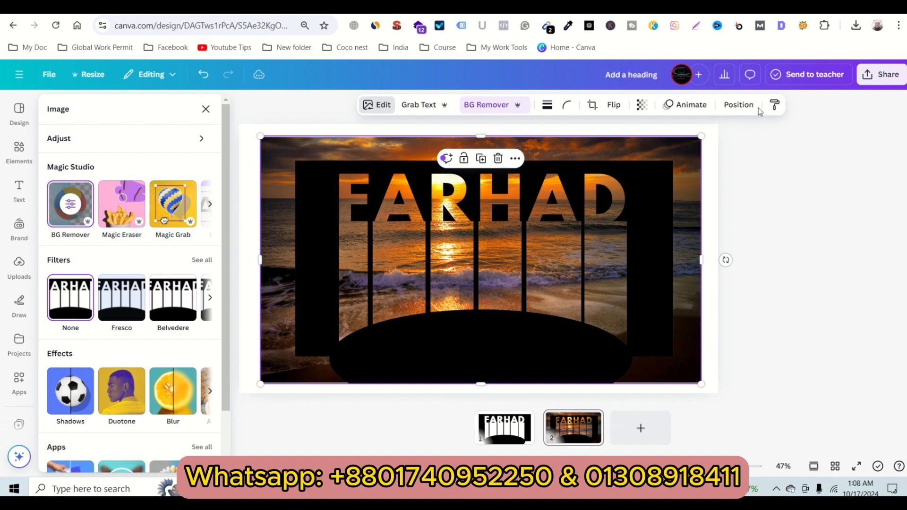
Select the page background beneath the name image and sunset photo and set its colour to black.
click(738, 104)
click(186, 138)
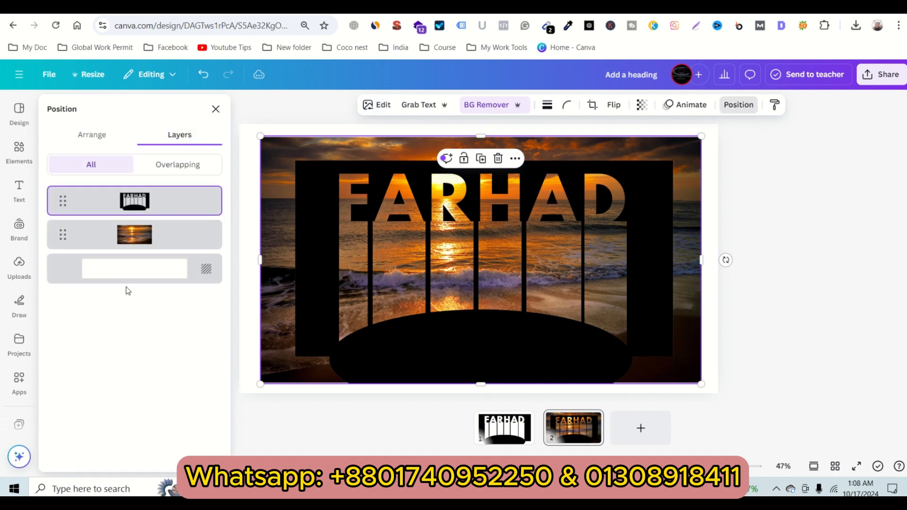
click(165, 241)
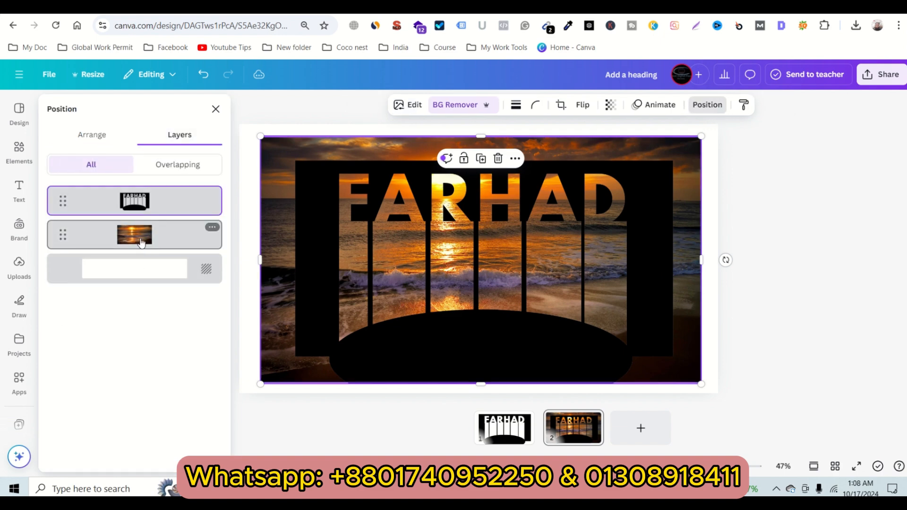
click(251, 146)
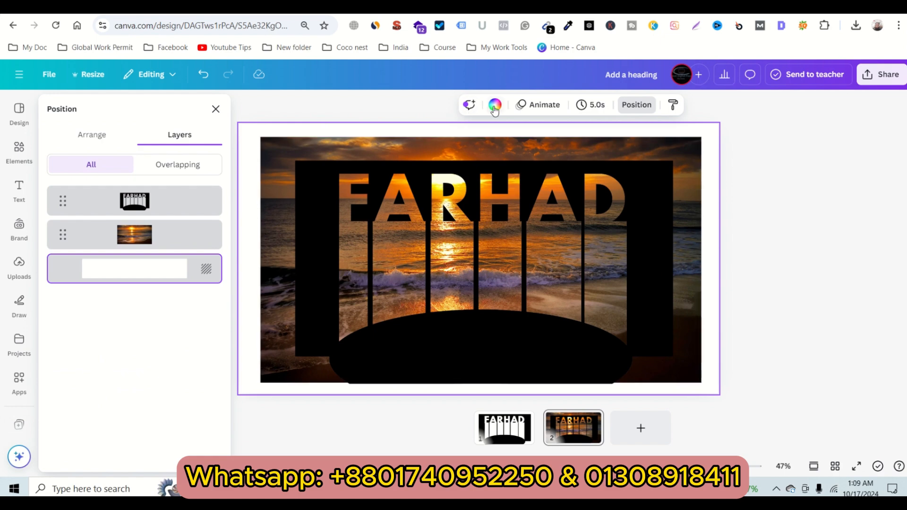
click(495, 104)
click(87, 190)
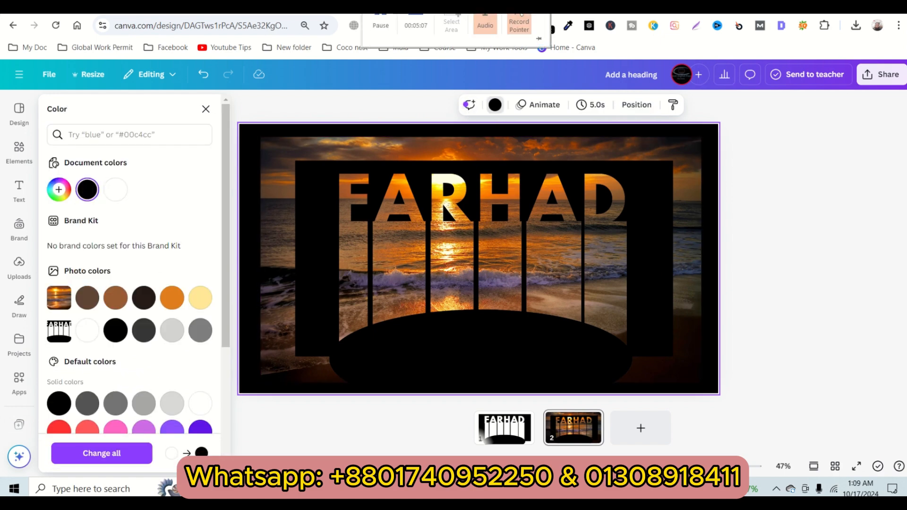
Crop the name image's two sides and upper edge to just outside its black rectangle.
click(540, 287)
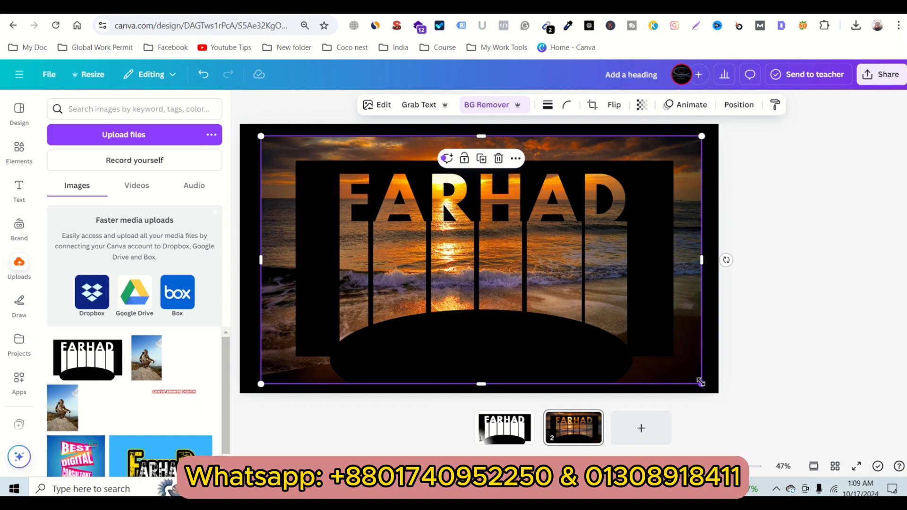
drag(701, 262, 681, 262)
drag(259, 259, 285, 259)
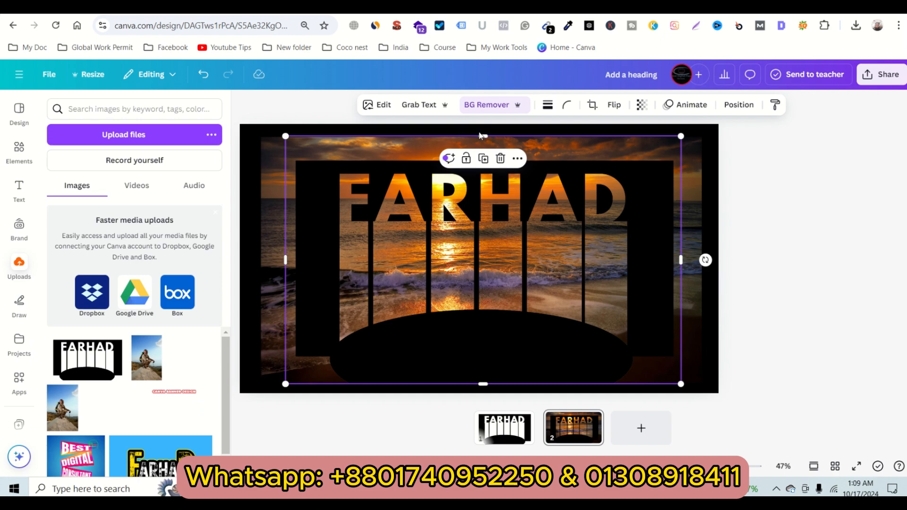
drag(478, 137, 481, 155)
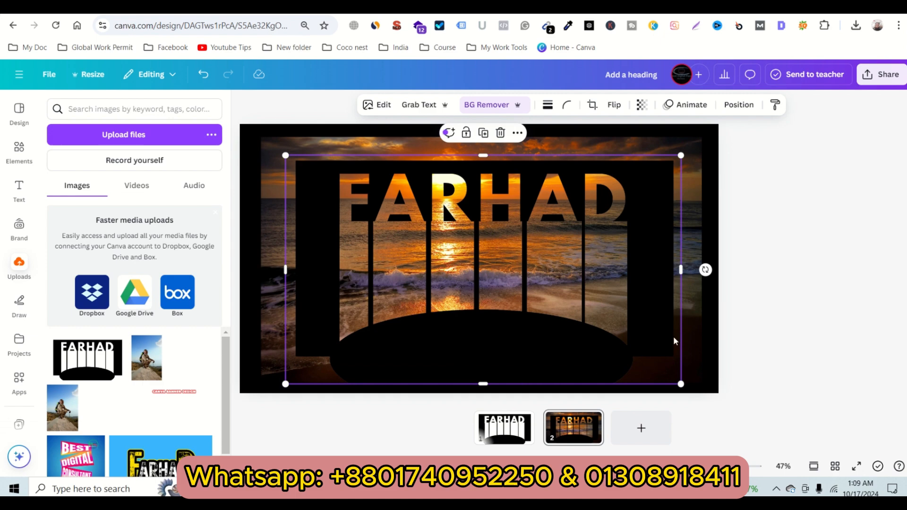
Move the cropped name image towards the page's upper-left corner and enlarge it so its black areas cover the photo's edges.
drag(669, 318, 630, 290)
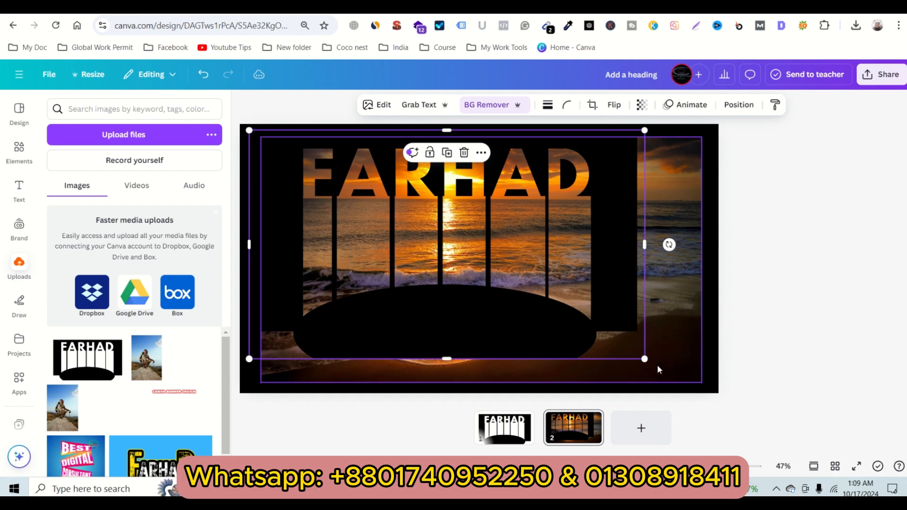
drag(644, 360, 712, 397)
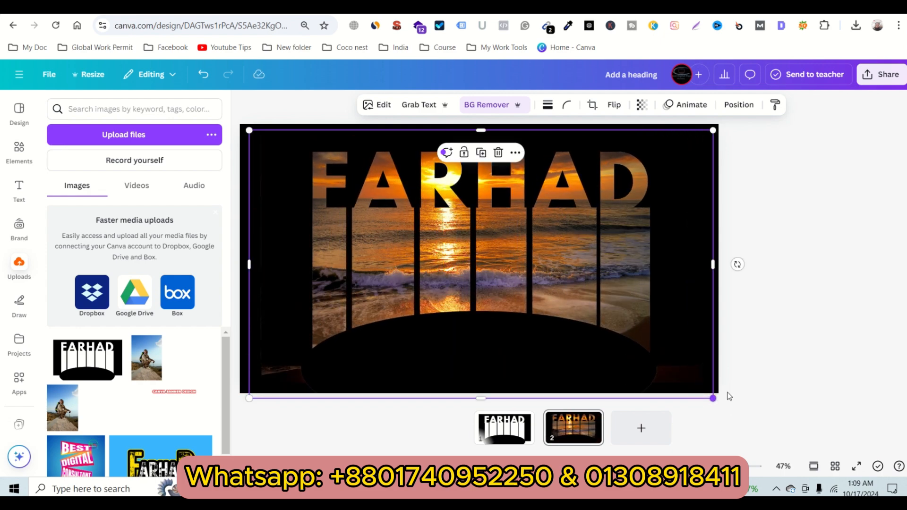
click(846, 290)
Download only page 2 as a PNG at 1,920 × 1,080 px.
mouse_move(506, 32)
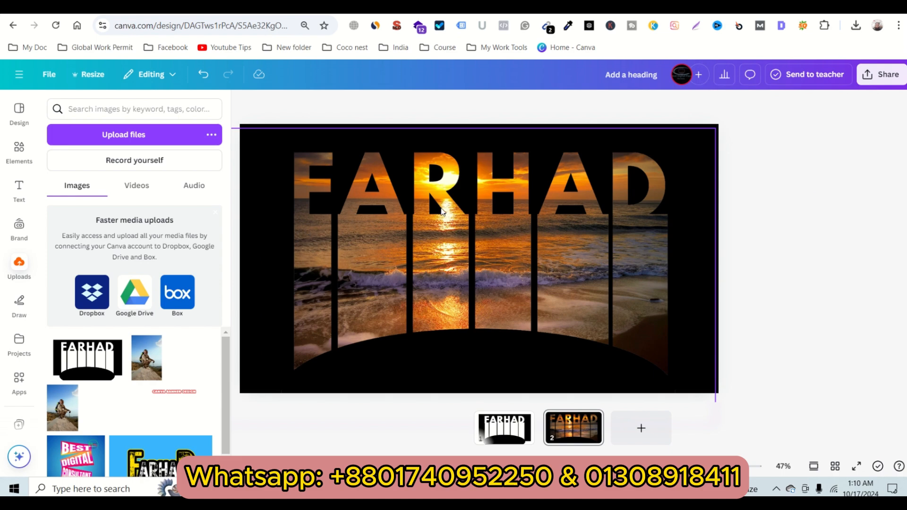
click(877, 76)
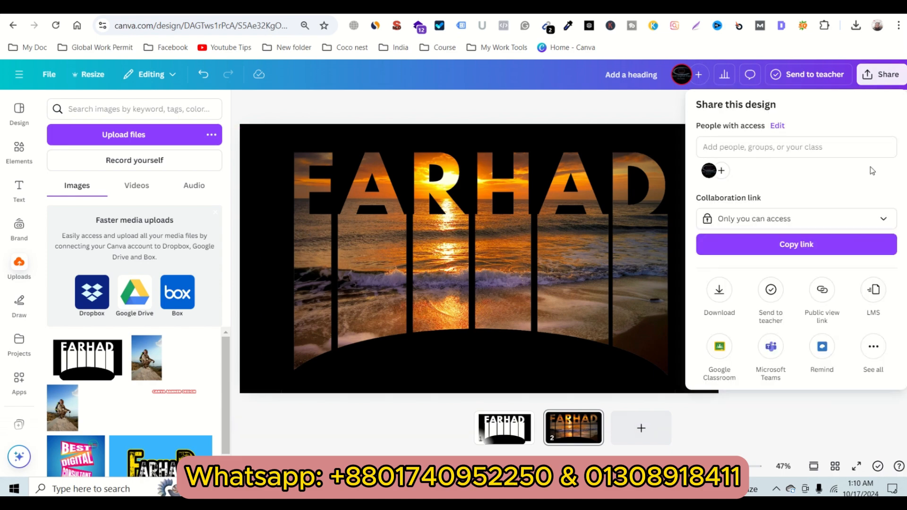
click(718, 291)
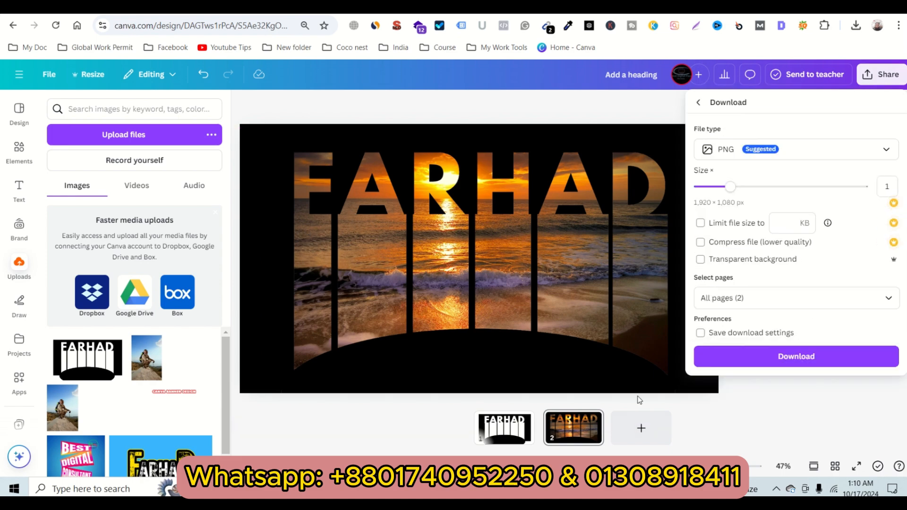
click(780, 298)
click(889, 328)
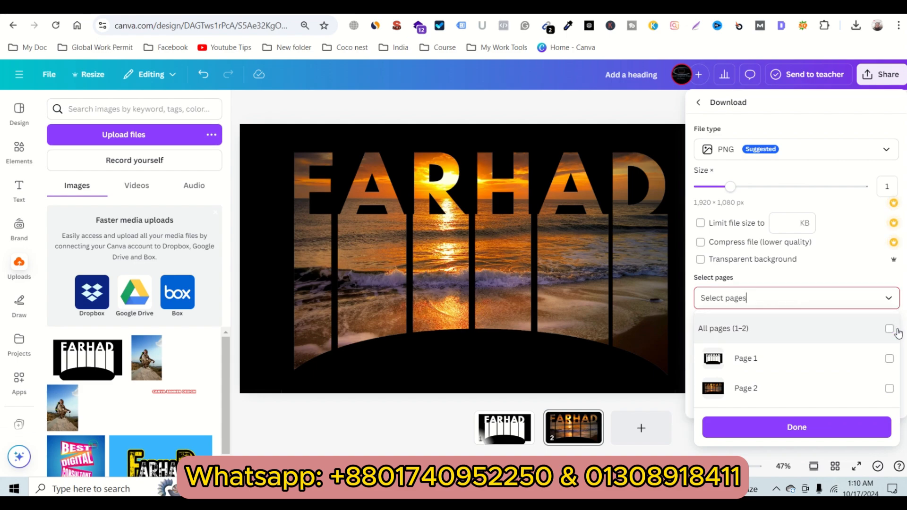
click(891, 386)
click(829, 427)
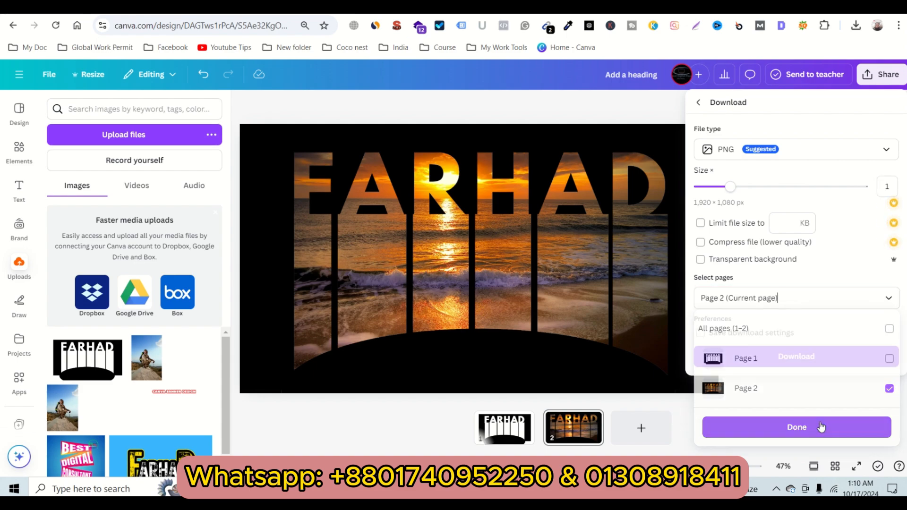
click(781, 364)
Add a third page to the design and set its background colour to white.
mouse_move(371, 15)
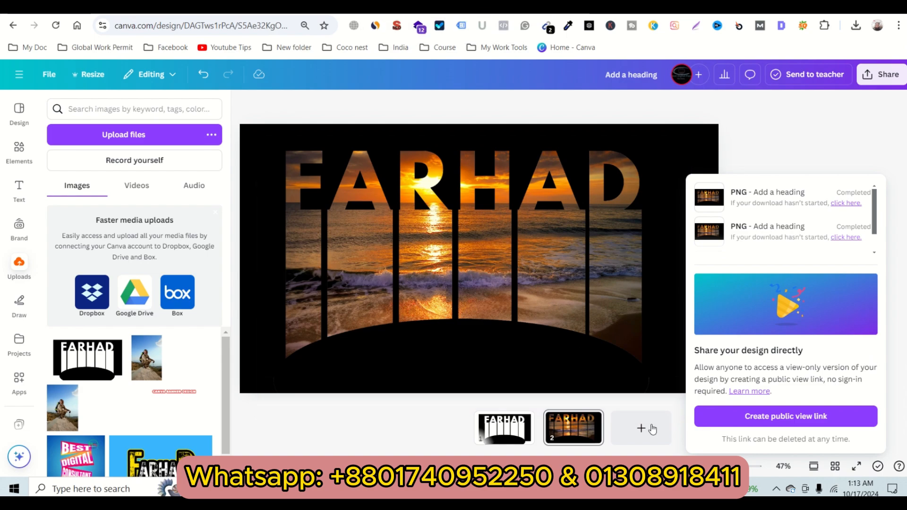
click(644, 428)
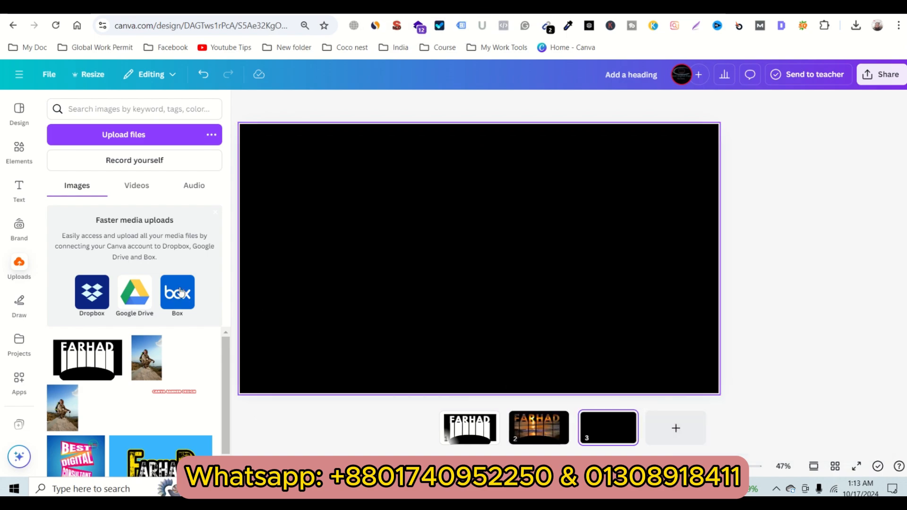
click(337, 133)
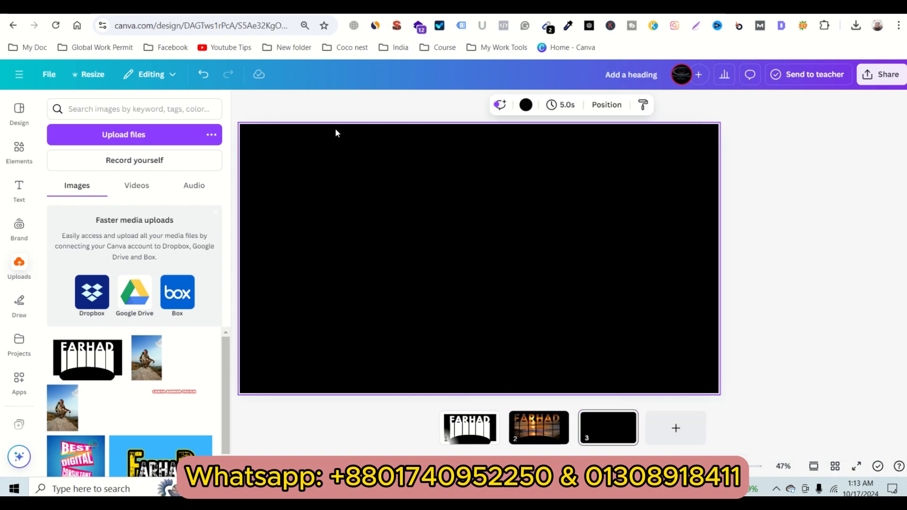
click(525, 105)
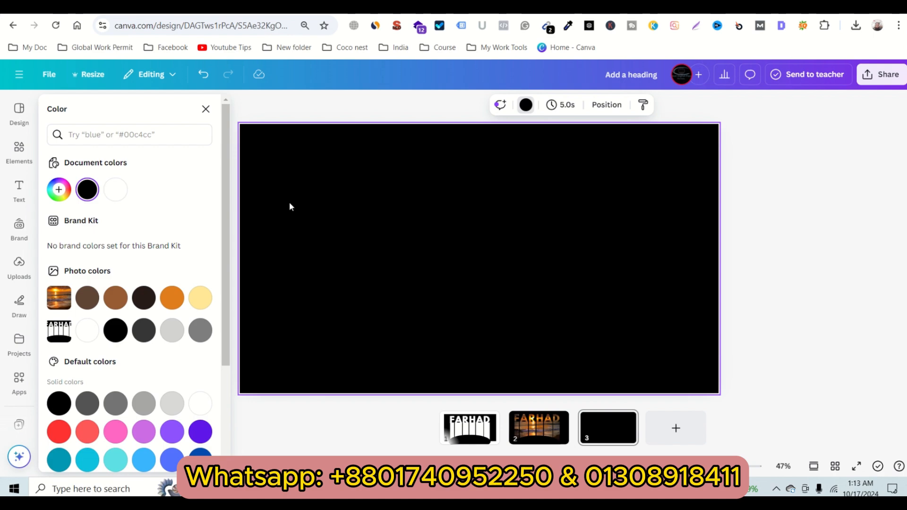
click(116, 190)
Upload the downloaded PNG of the sunset-filled name and add it to page 3.
click(19, 267)
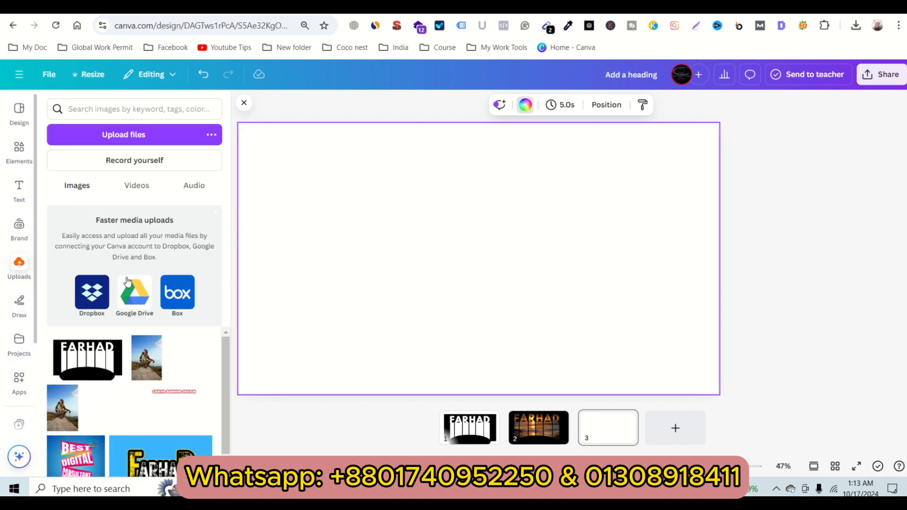
click(132, 134)
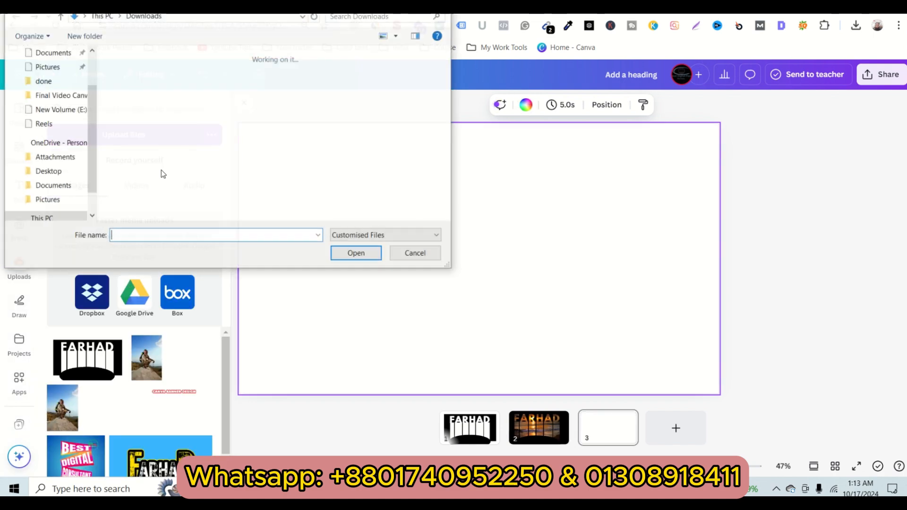
double_click(140, 118)
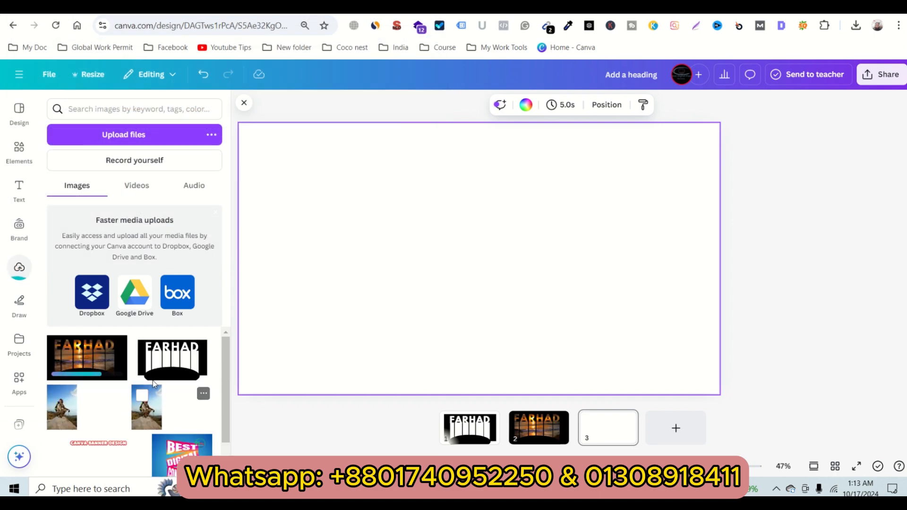
click(82, 363)
Move the uploaded name image to the page's upper-left corner and enlarge it to fill the whole page.
drag(442, 277, 396, 259)
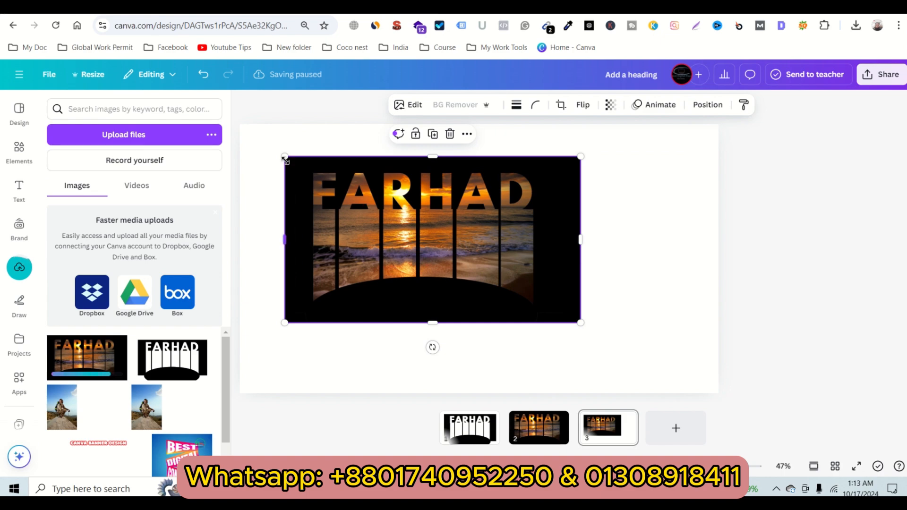
drag(329, 192, 296, 165)
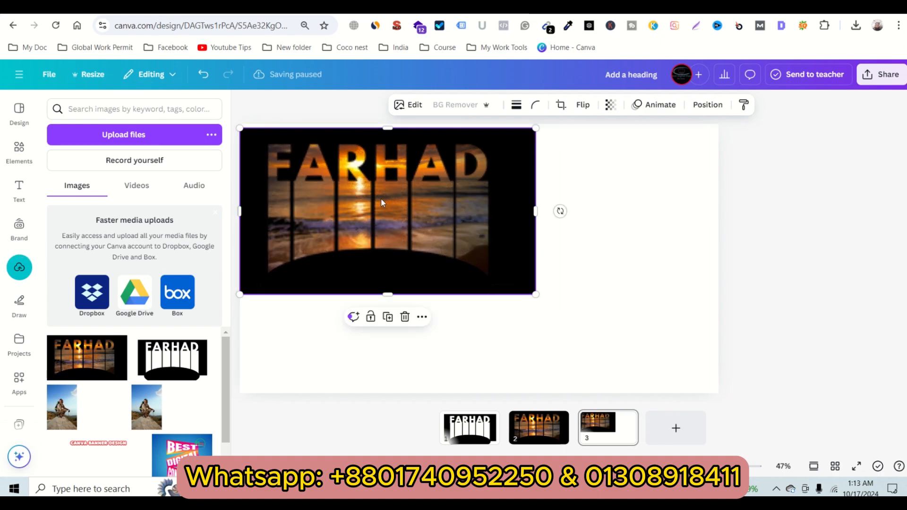
drag(537, 292, 718, 396)
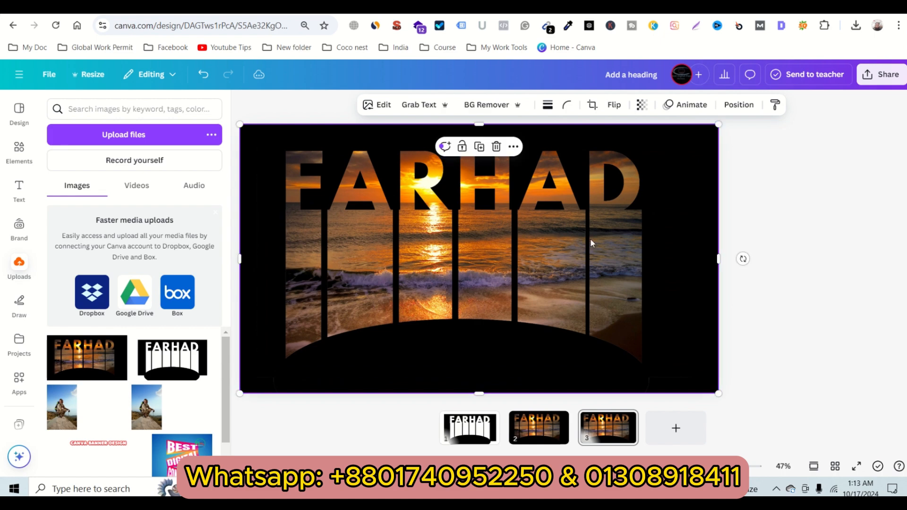
Remove the name image's black background with BG Remover and apply a Drop shadow to it.
click(471, 106)
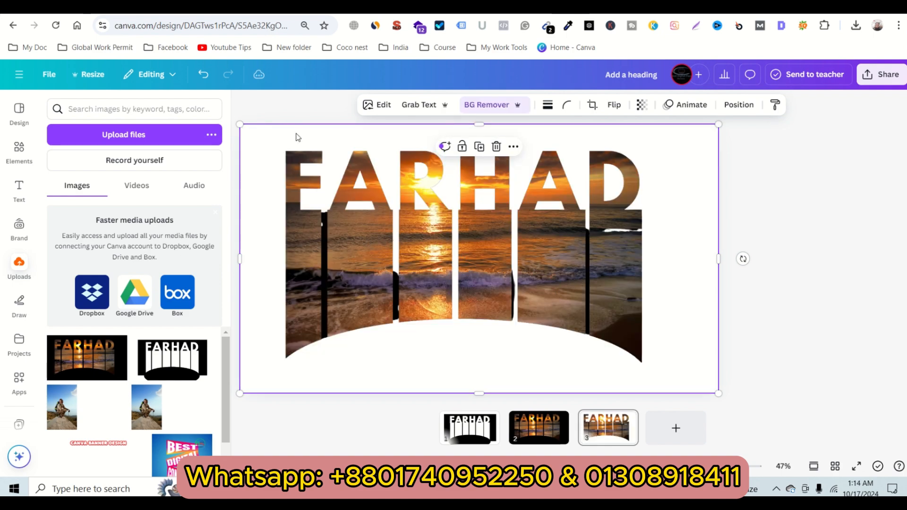
click(377, 105)
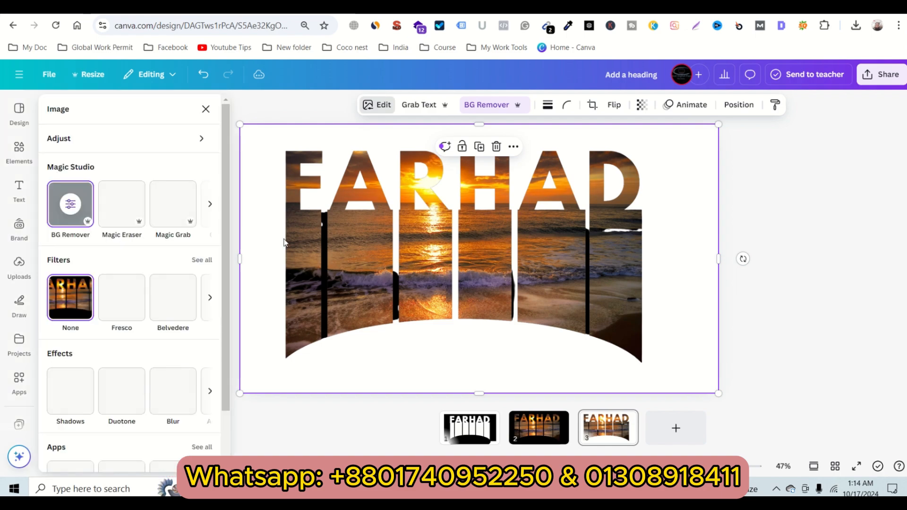
click(71, 397)
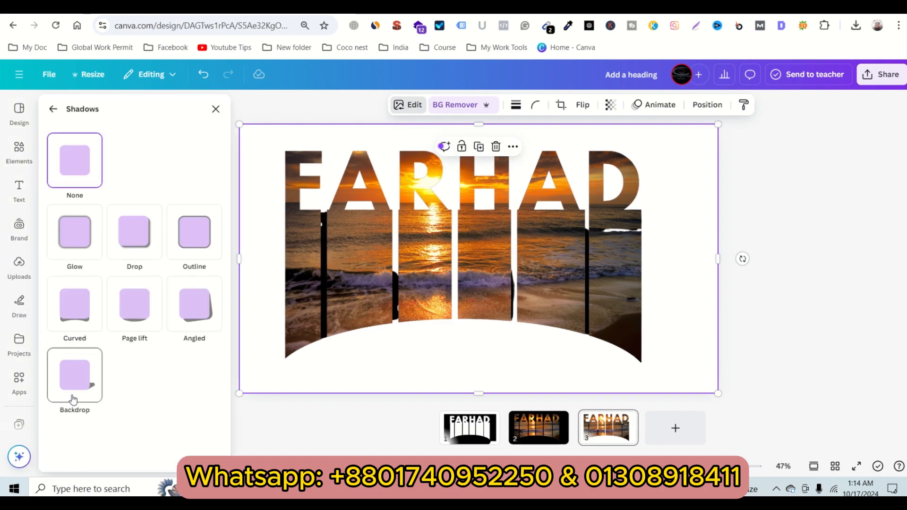
click(143, 244)
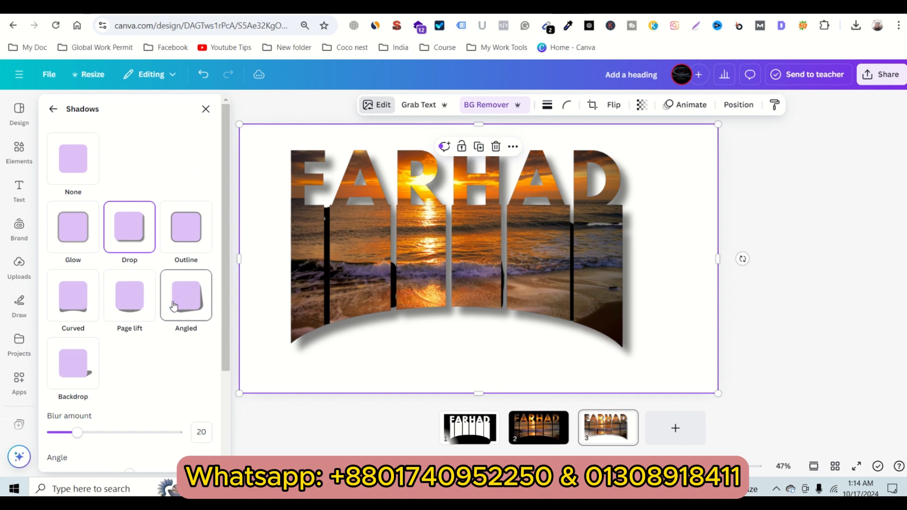
Set the drop shadow's blur amount to 0 and distance to 19, and raise its intensity to the maximum.
scroll(174, 305, down, 2)
scroll(172, 301, down, 2)
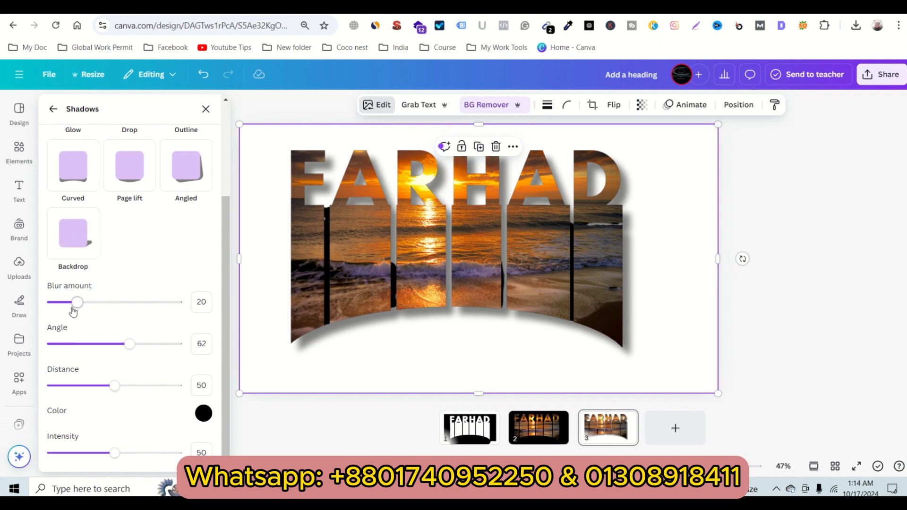
drag(76, 303, 35, 305)
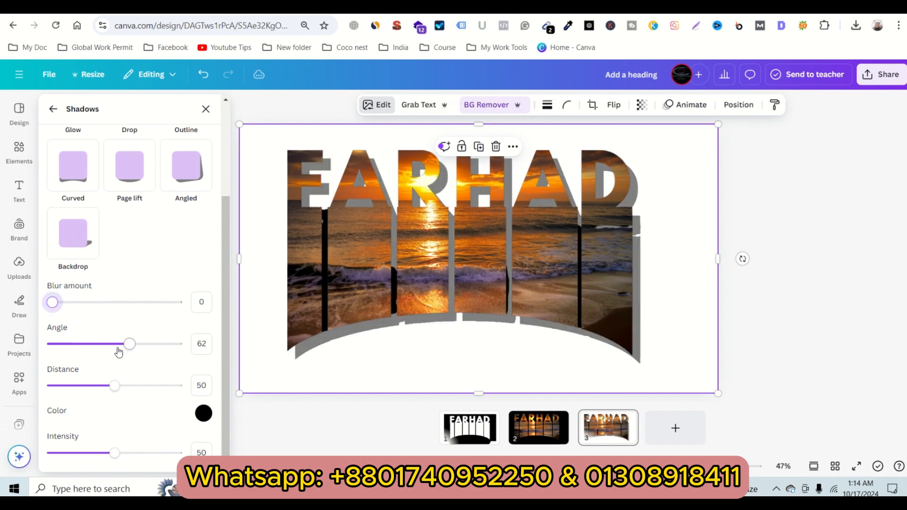
drag(129, 349, 130, 348)
drag(114, 385, 76, 390)
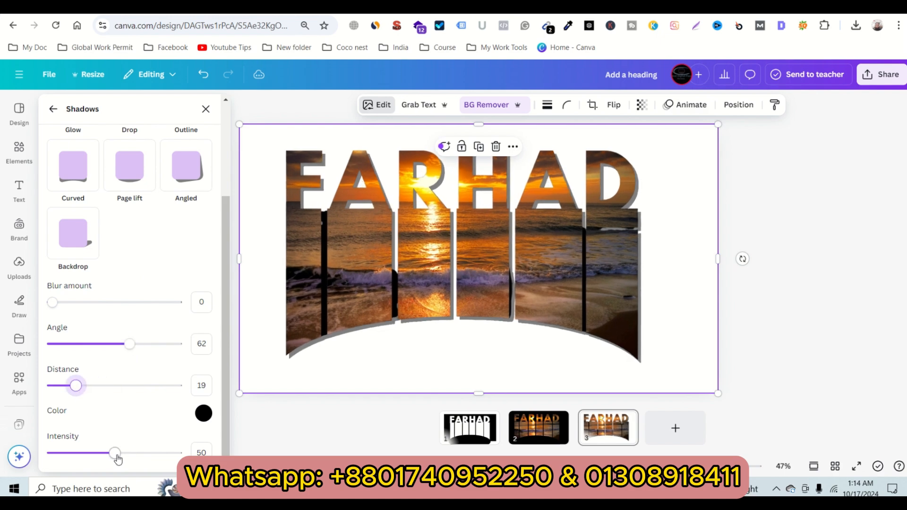
drag(116, 456, 187, 452)
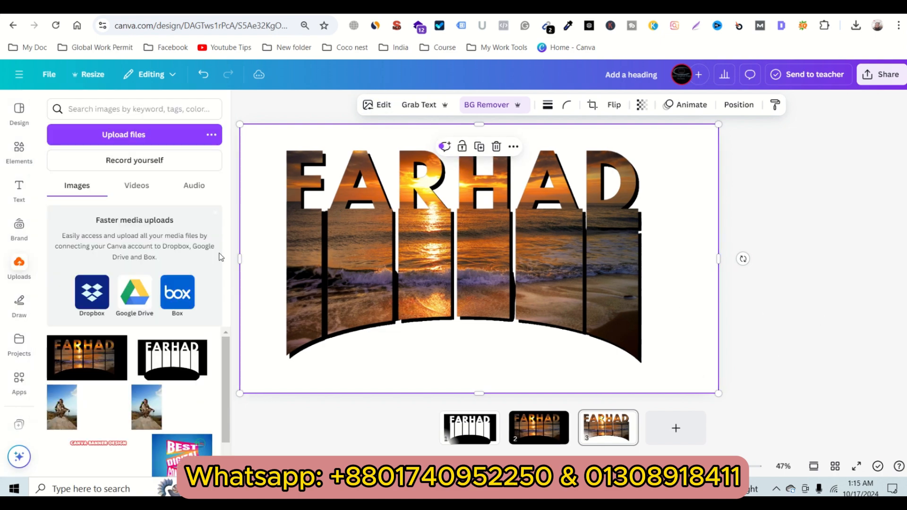
Crop the name image's empty margins on all four sides so its frame sits closer to the letters.
click(19, 187)
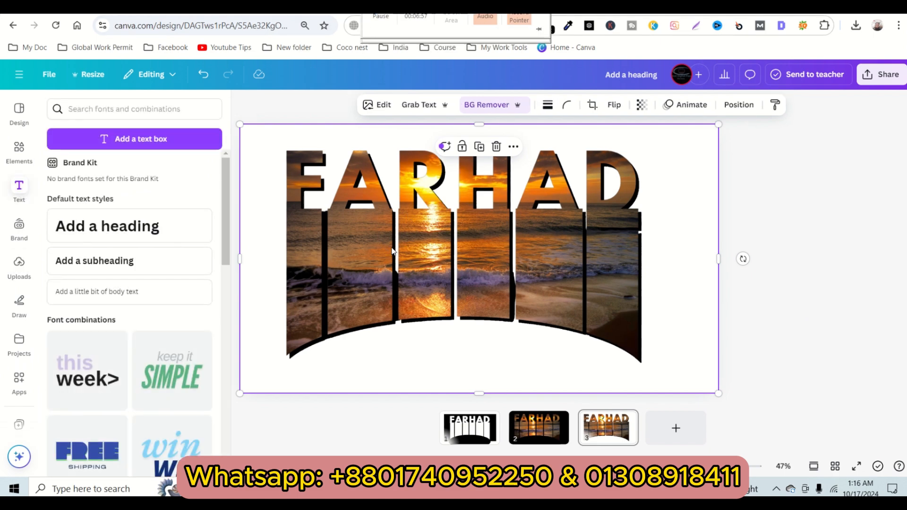
drag(392, 251, 404, 251)
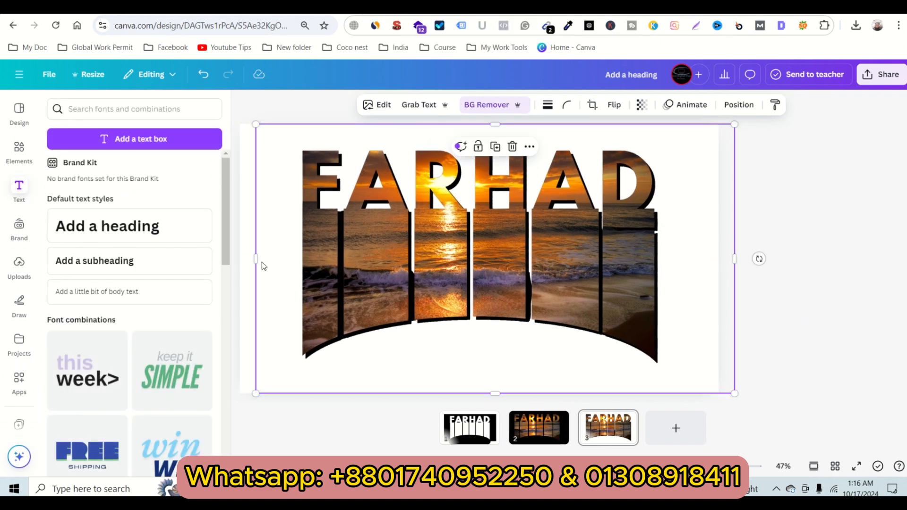
drag(258, 259, 290, 257)
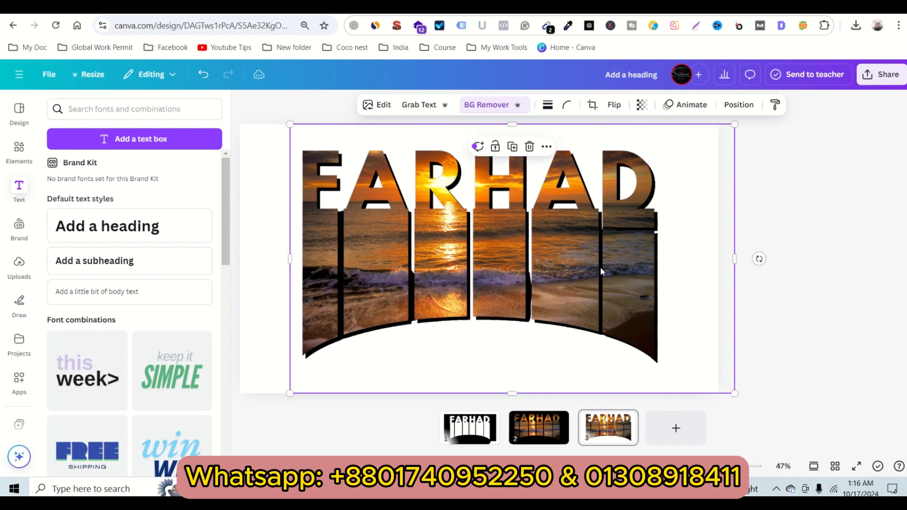
drag(735, 257, 669, 258)
drag(482, 394, 478, 378)
drag(480, 125, 479, 136)
Scale the cropped name image down slightly and move it to the middle of the page.
drag(290, 137, 348, 176)
drag(507, 304, 467, 276)
click(721, 308)
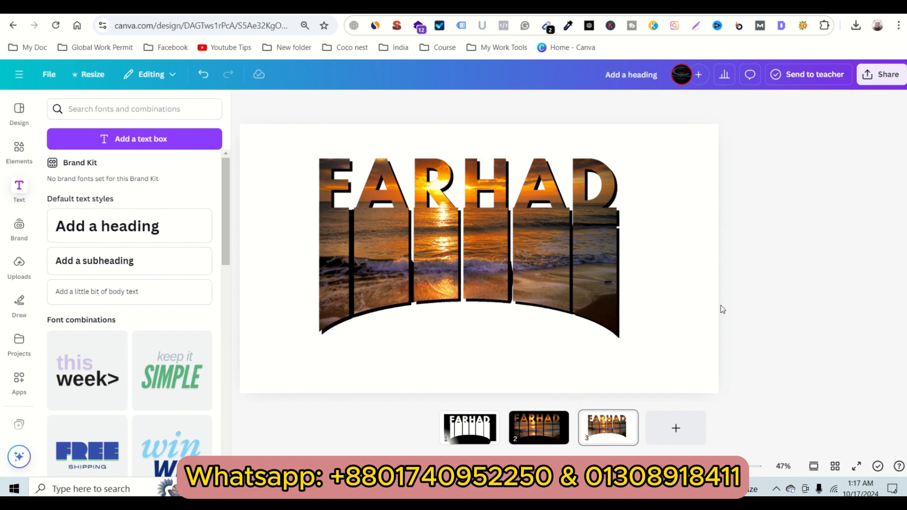
Add a heading reading "Vibes" and place it beneath the arched legs of the name.
click(92, 229)
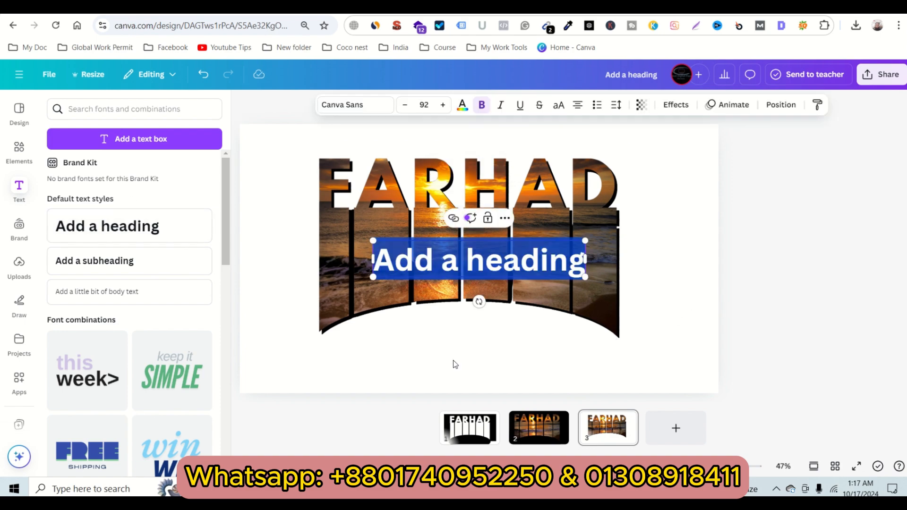
text(vides)
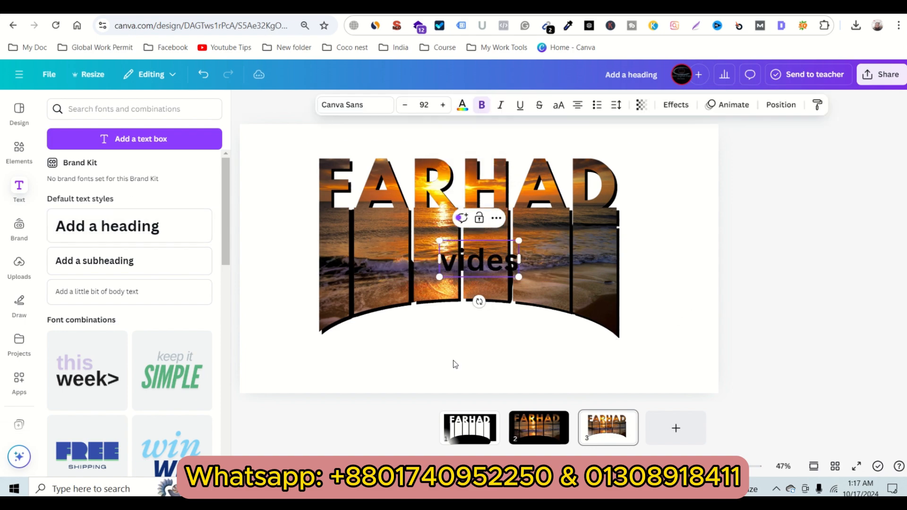
key(BackSpace)
key(BackSpace)
key(BackSpace)
text(bes)
click(657, 312)
drag(479, 258, 445, 342)
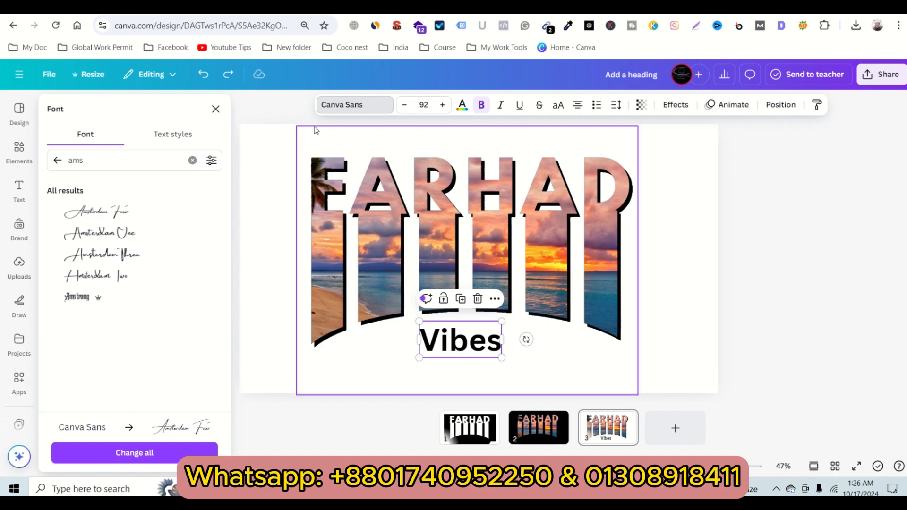
Set the "Vibes" heading's font to Amsterdam Four and its colour to turquoise #00FFC2.
click(124, 216)
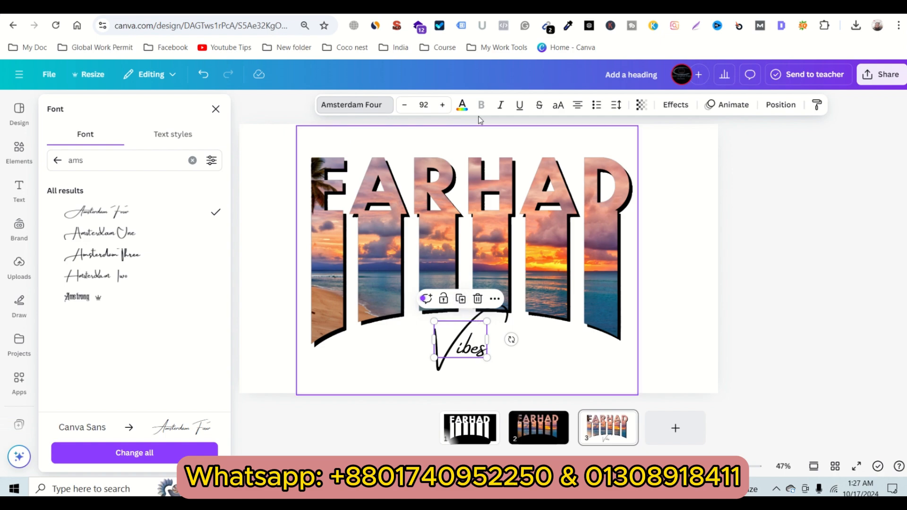
click(462, 105)
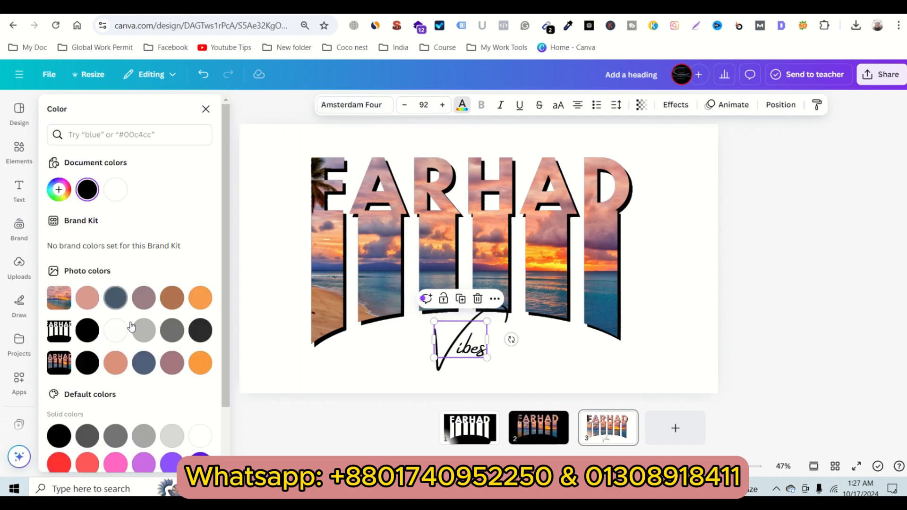
click(59, 189)
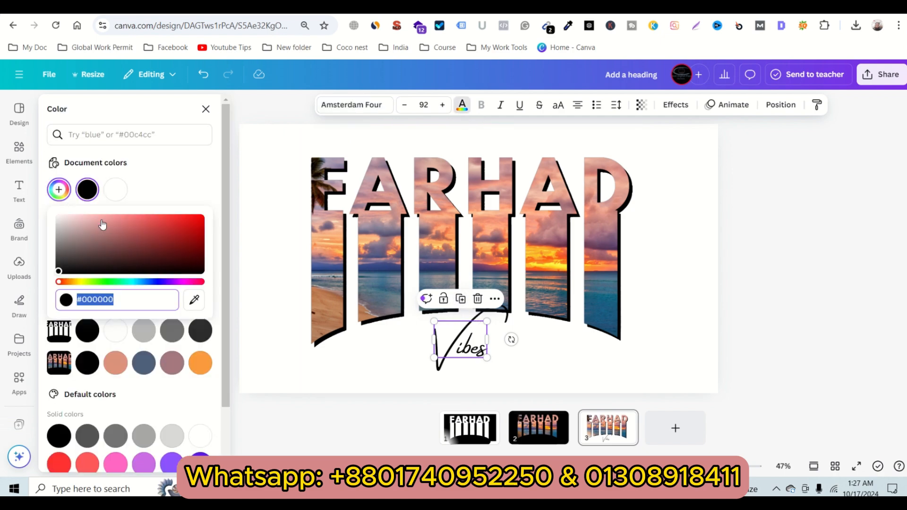
click(125, 281)
drag(134, 259, 223, 197)
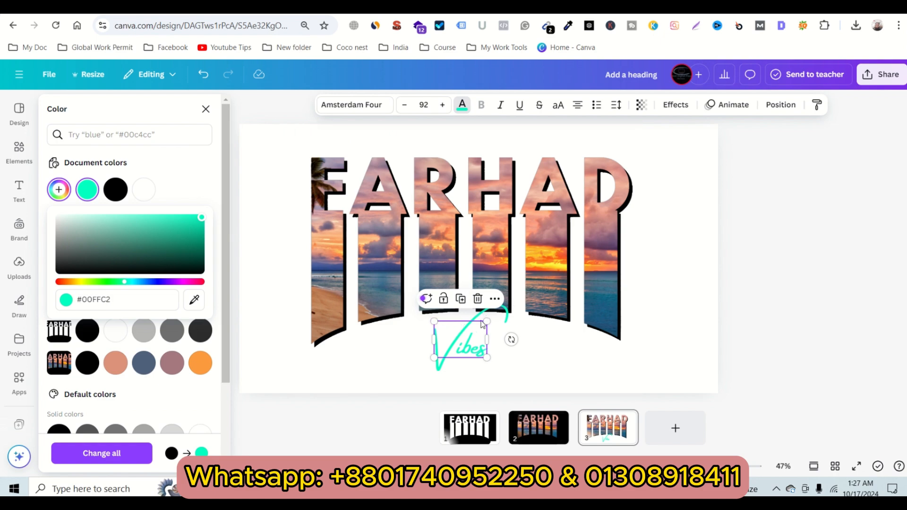
Enlarge the "Vibes" text to size 227 and position it across the middle of the name's legs.
drag(485, 321, 570, 237)
drag(531, 322, 466, 300)
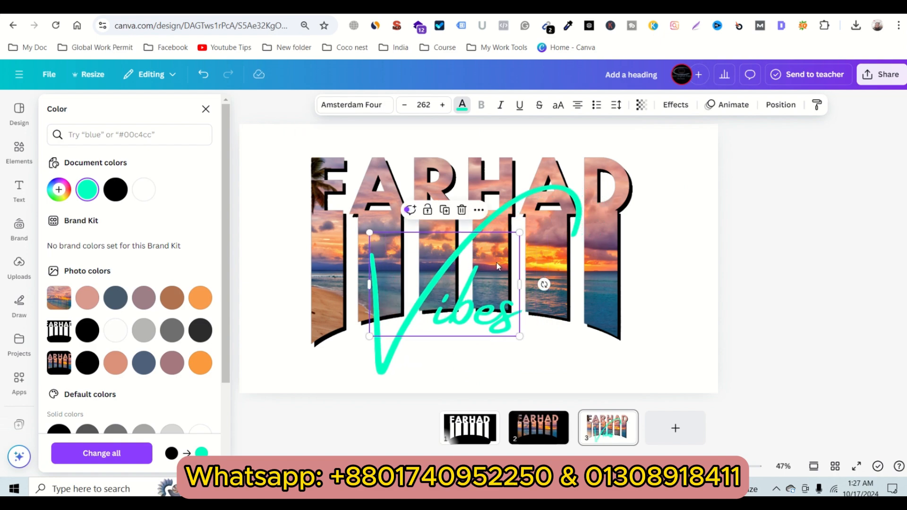
drag(368, 233, 389, 247)
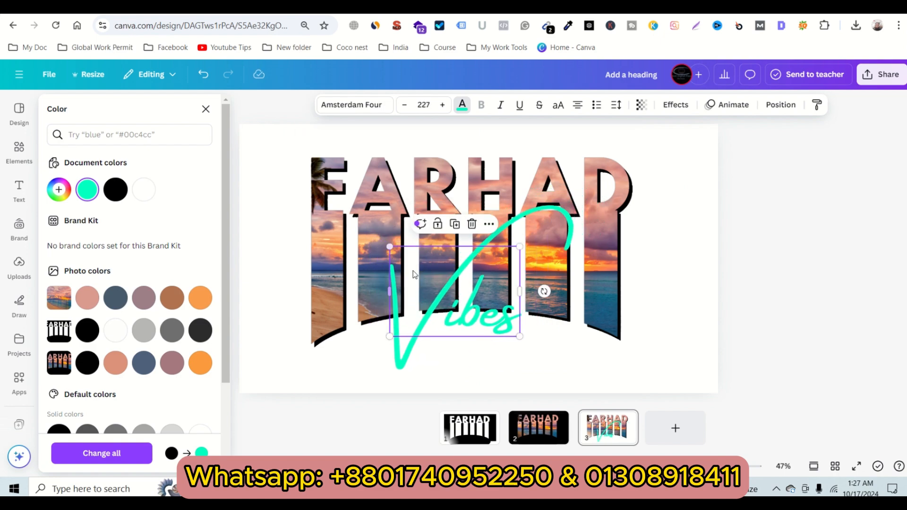
drag(447, 298, 436, 295)
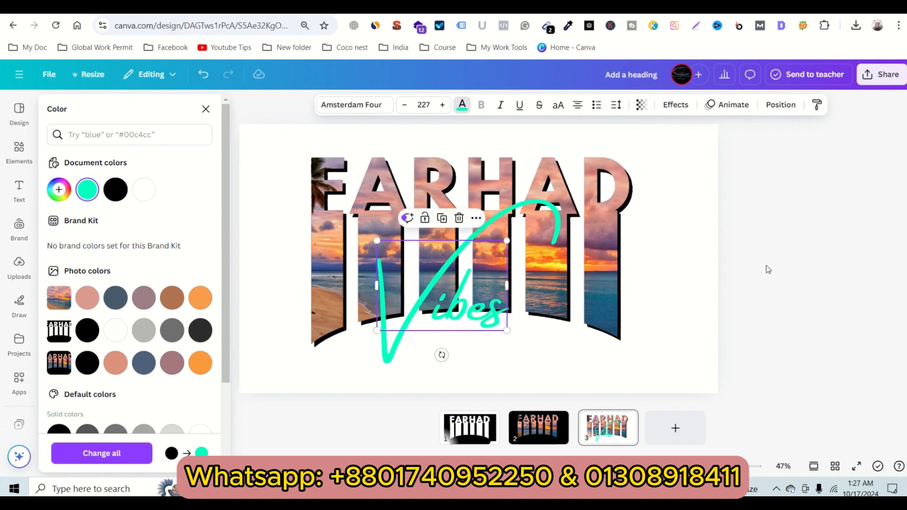